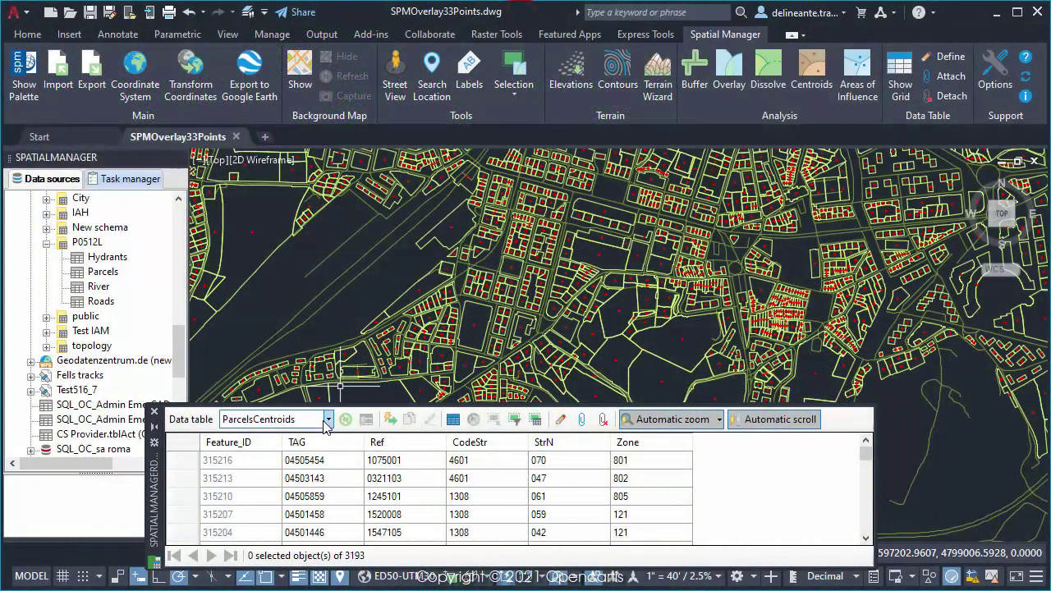
Select a centroid point to match it to its ParcelsCentroids record, Feature_ID 309000, then clear it.
left_click(327, 419)
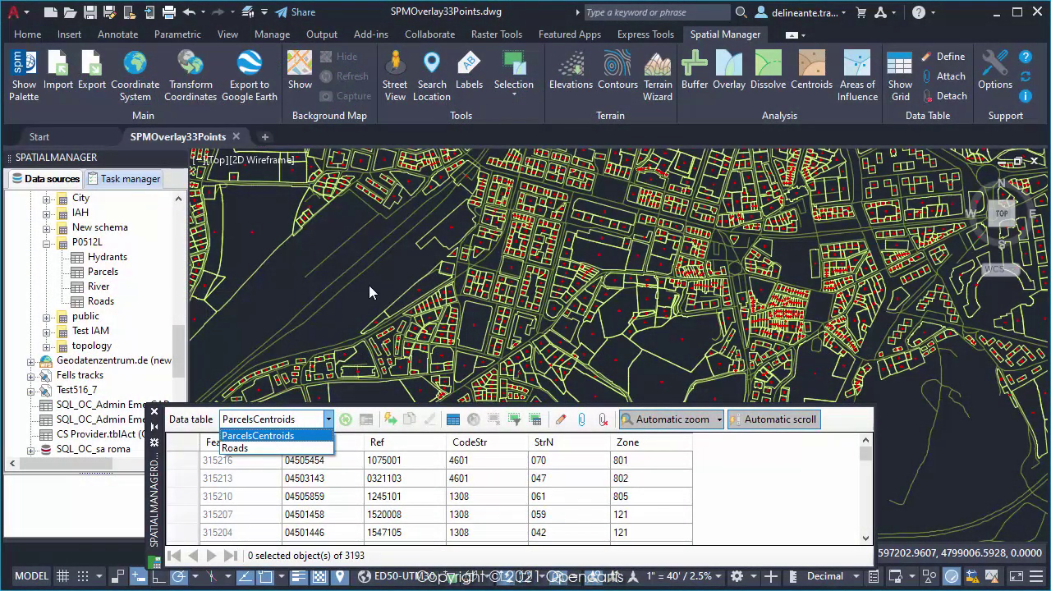
scroll(503, 303, "up", 10)
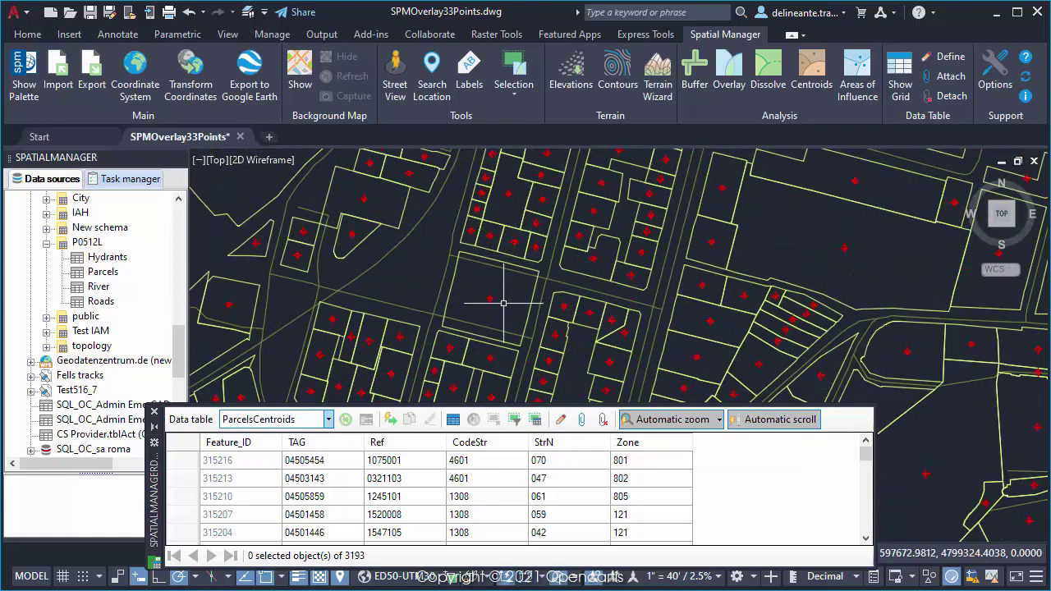
mouse_move(503, 303)
middle_mouse_down()
mouse_move(411, 211)
mouse_move(727, 234)
mouse_move(473, 312)
middle_mouse_up()
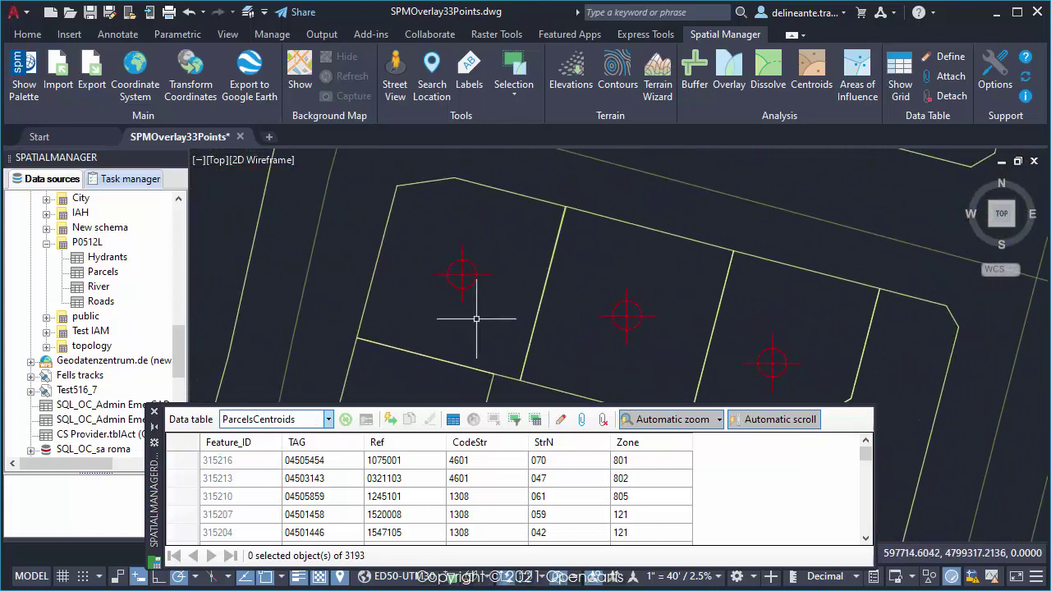
left_click(466, 271)
left_click(461, 275)
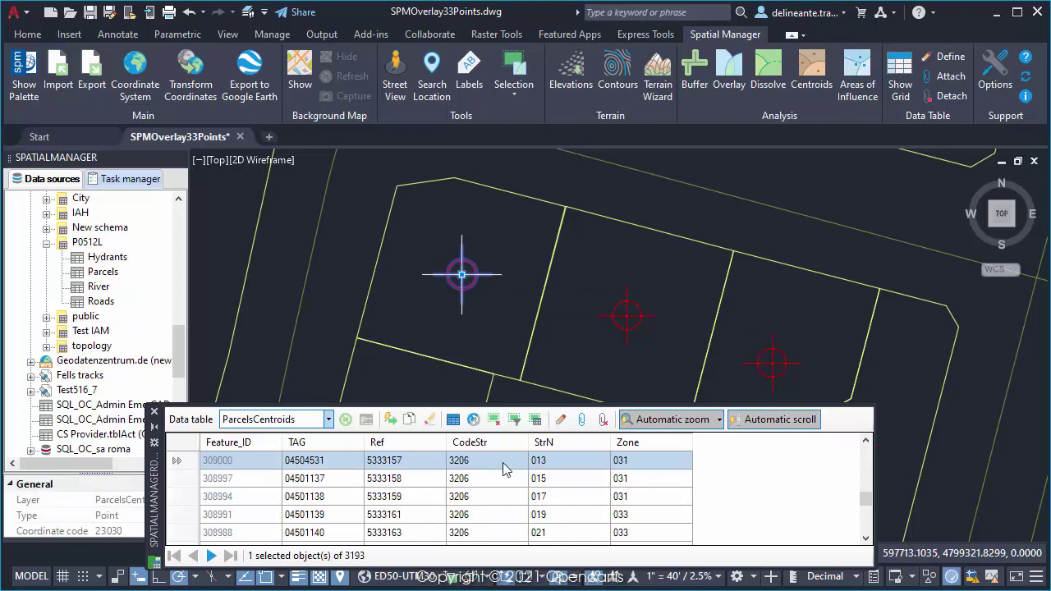
key("Escape")
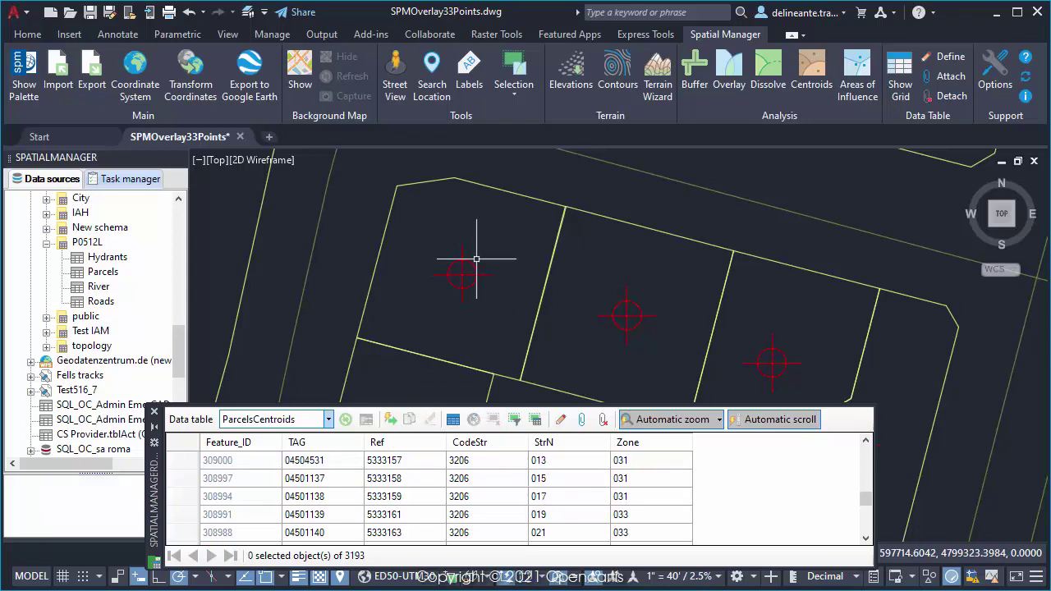
scroll(462, 274, "down", 5)
scroll(461, 274, "down", 3)
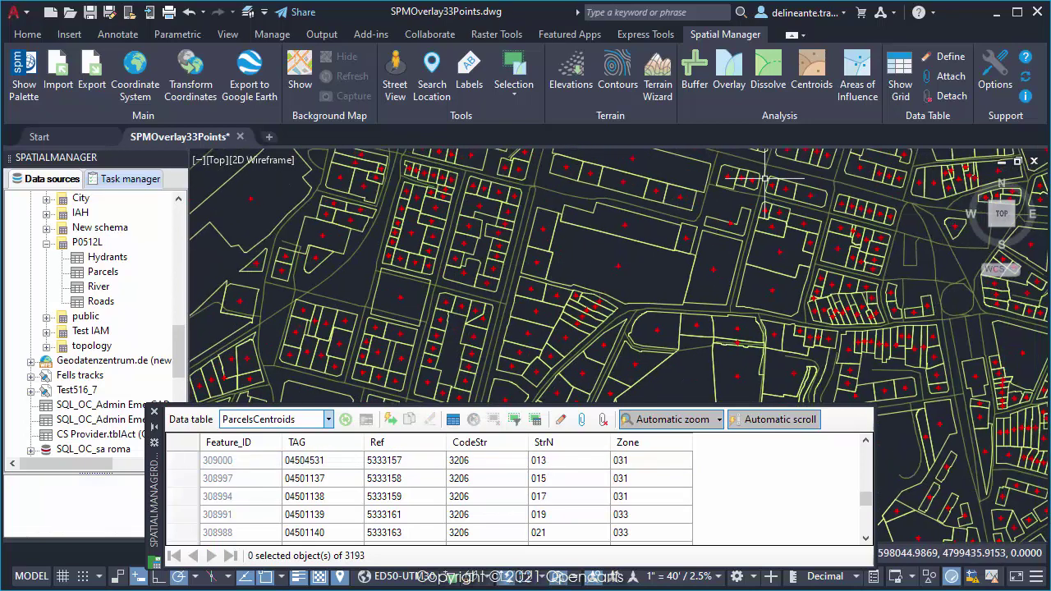
Run Centroids to copy ParcelsCentroids layer data onto Parcels layer polygons, outputting to Parcels-Data.
left_click(812, 78)
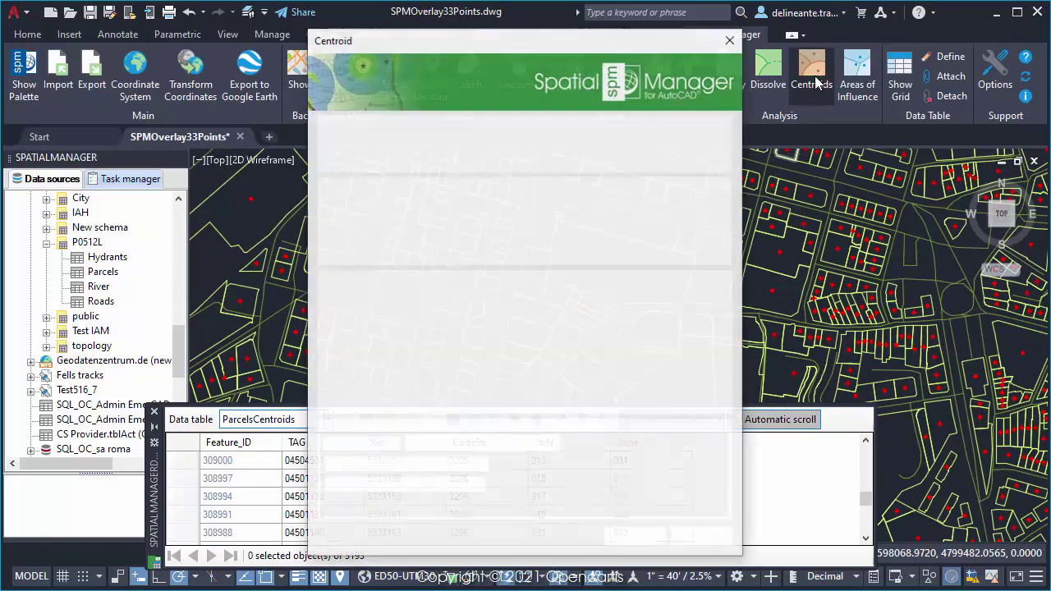
left_click(389, 160)
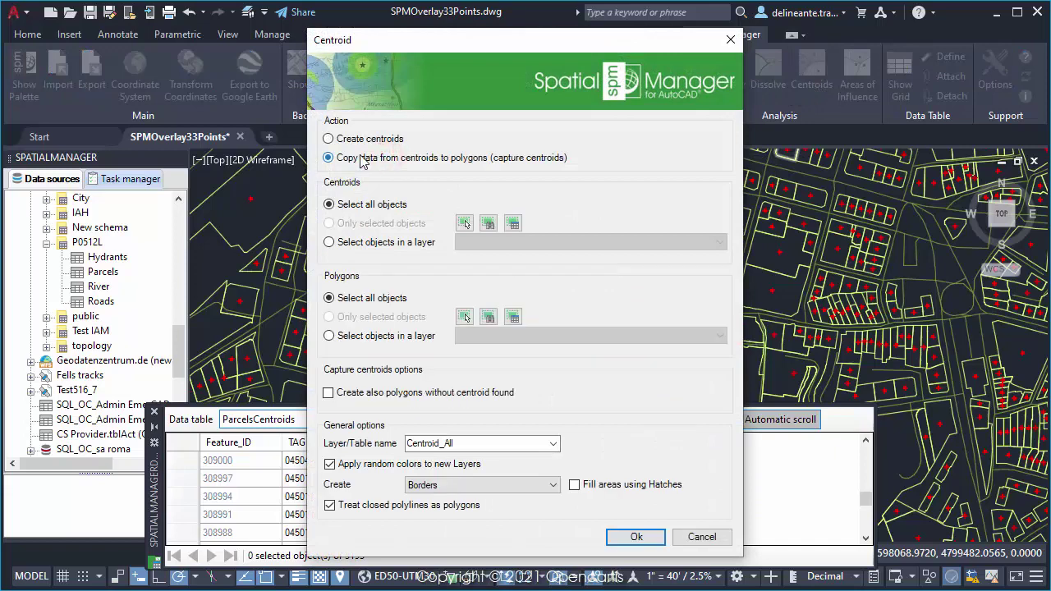
left_click(386, 244)
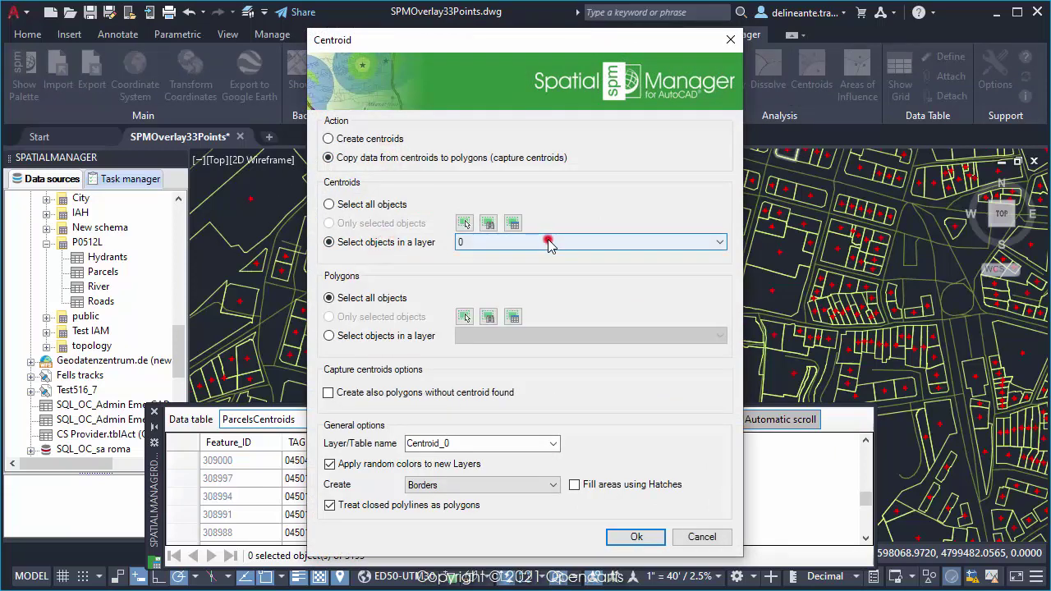
left_click(547, 242)
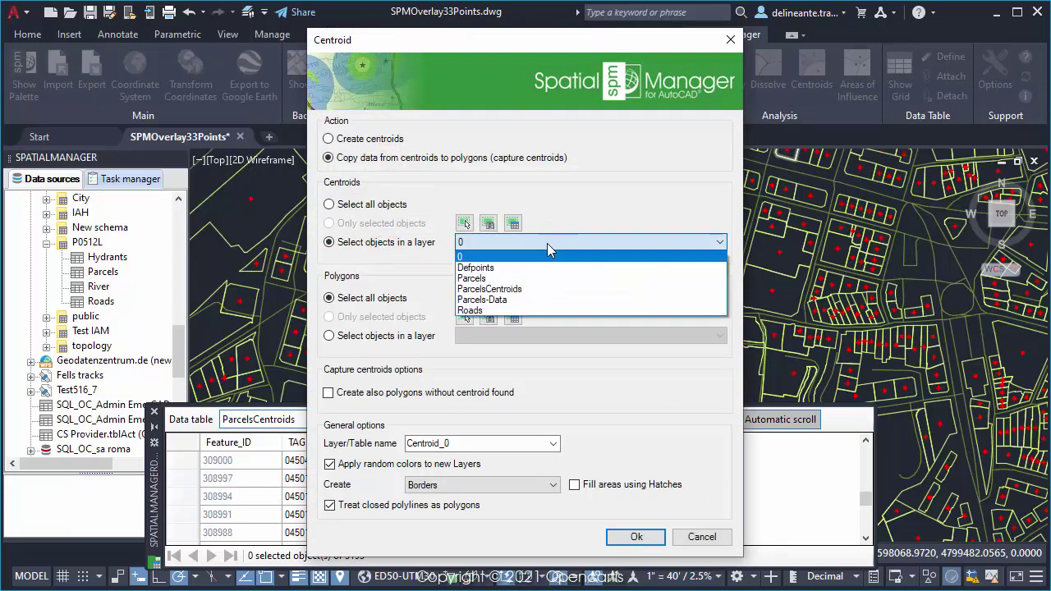
left_click(532, 296)
left_click(415, 336)
left_click(489, 336)
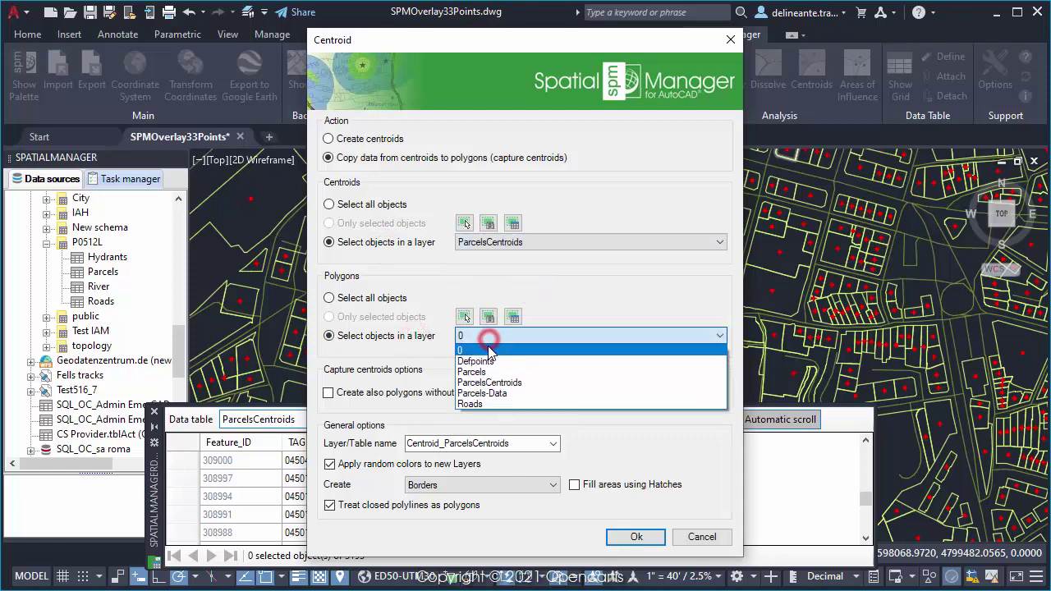
left_click(483, 372)
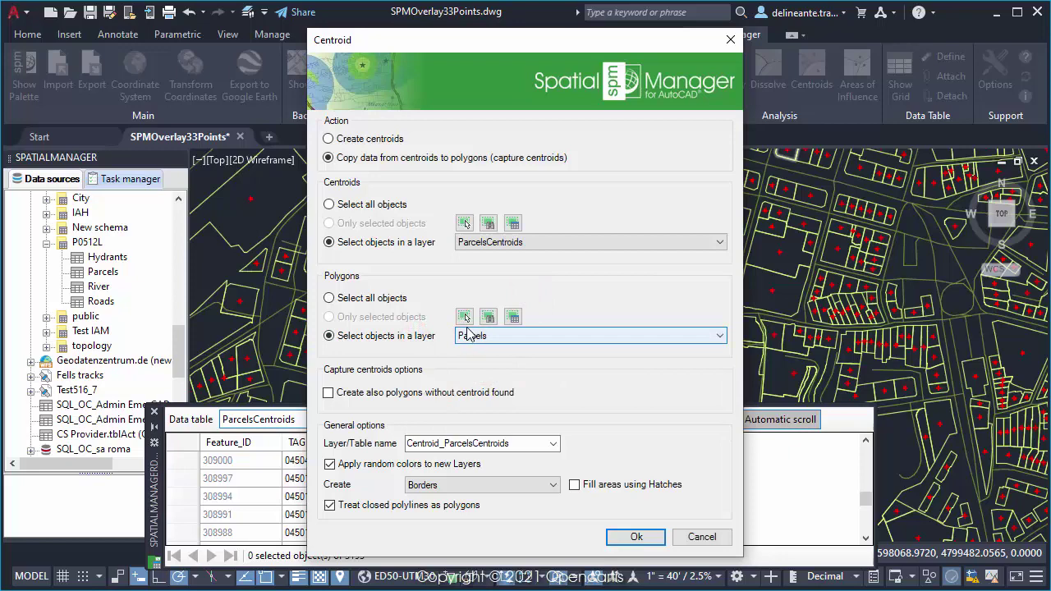
left_click(552, 443)
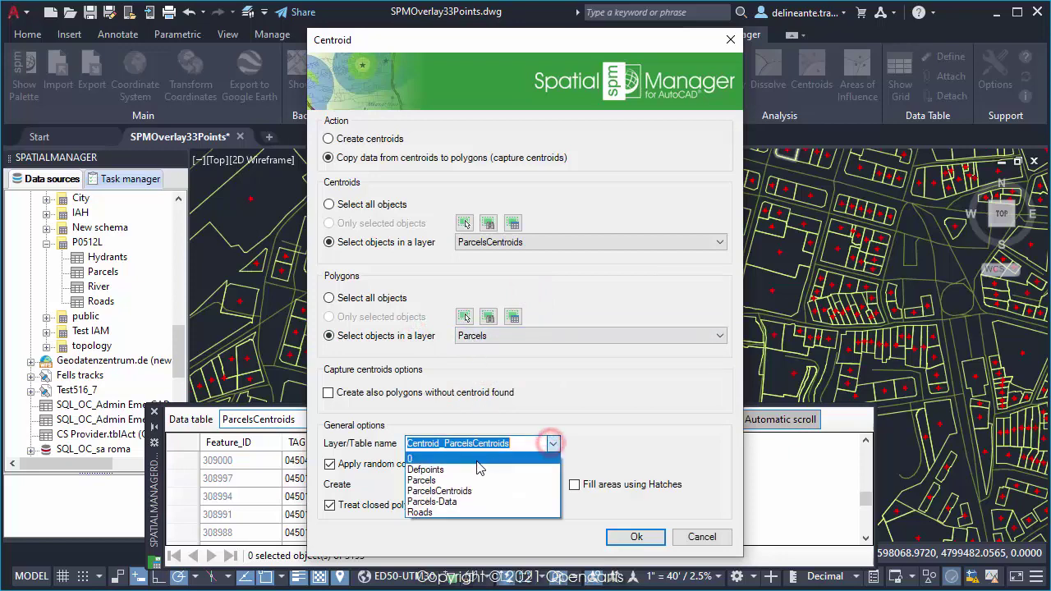
left_click(459, 501)
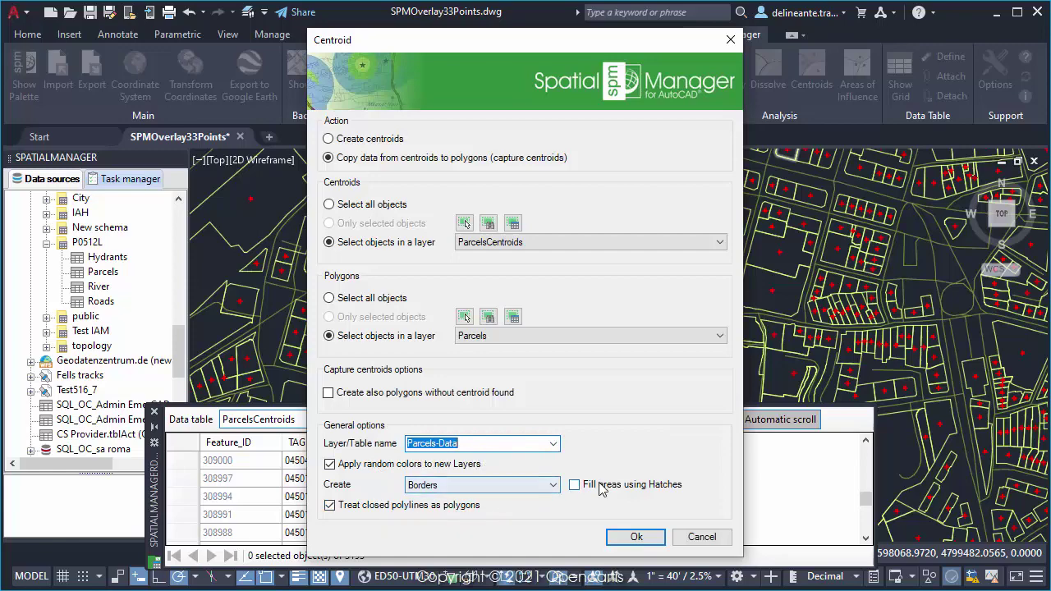
left_click(637, 538)
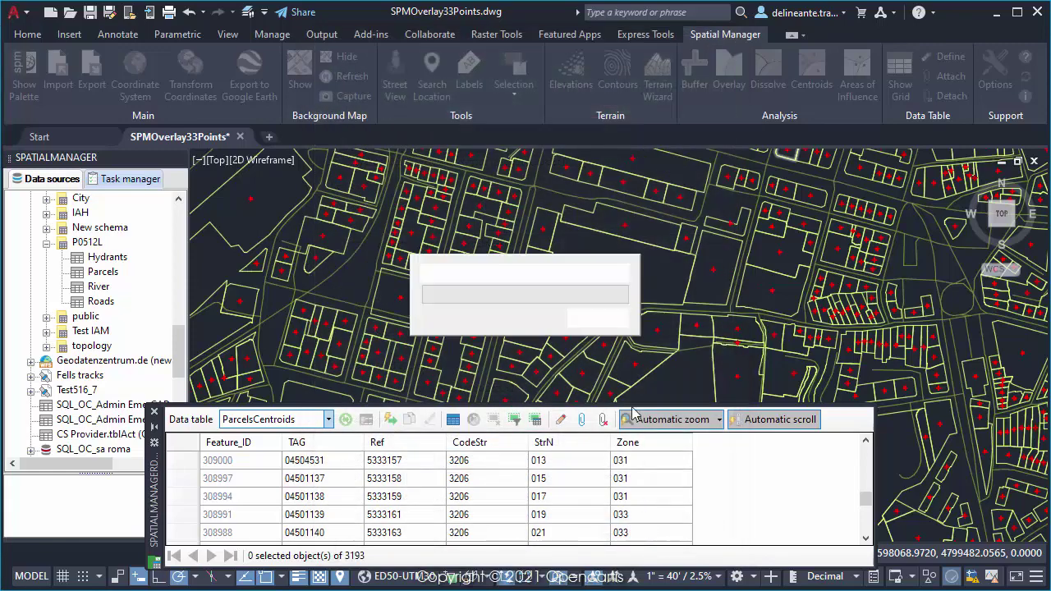
Zoom to a few parcels and select one centroid to view its attributes.
scroll(720, 304, "up", 3)
scroll(721, 304, "up", 2)
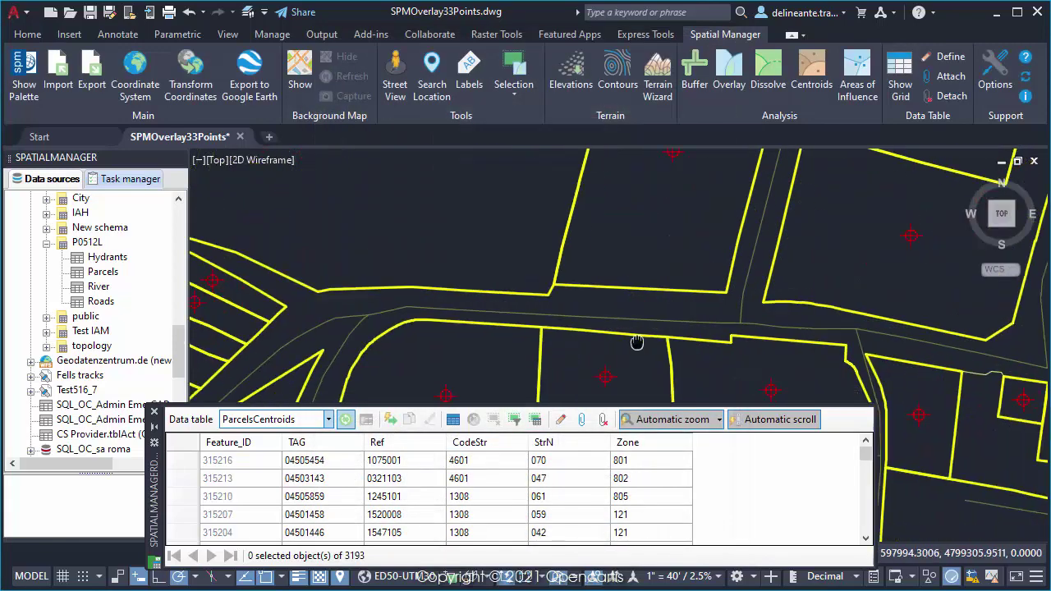
middle_click_drag(633, 340, 320, 322)
scroll(320, 323, "up", 2)
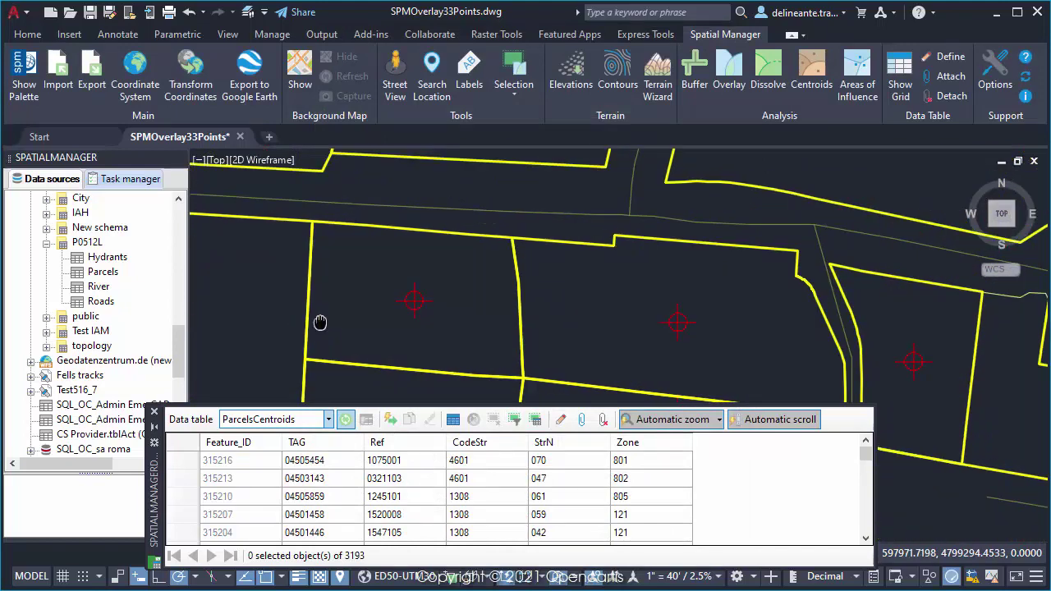
left_click(414, 301)
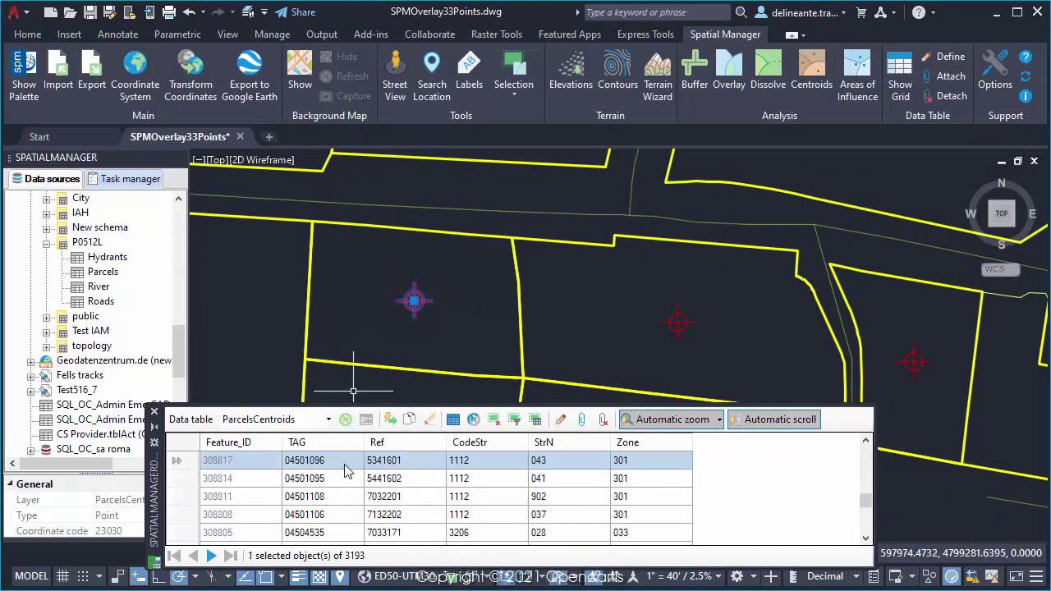
Show the Parcels-Data table, select the surrounding parcel, and check parcels 324853 and 324850.
left_click(327, 419)
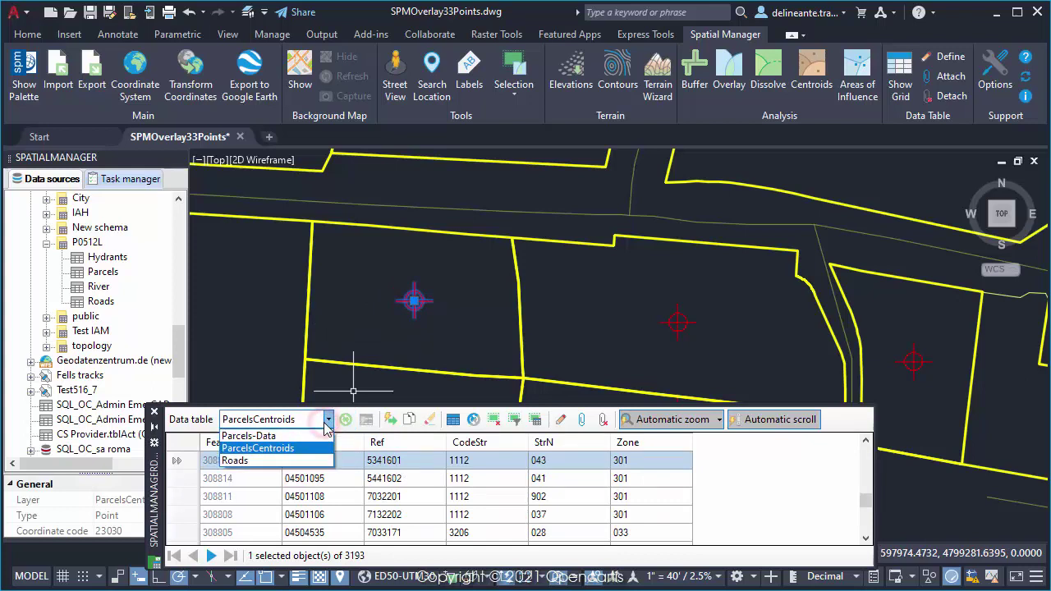
left_click(256, 443)
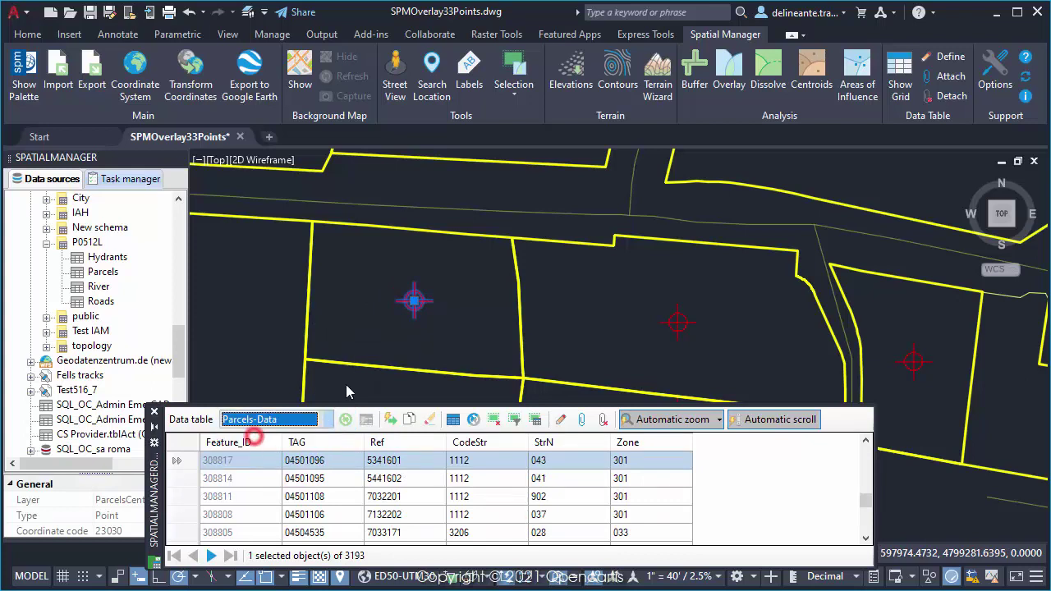
left_click(415, 234)
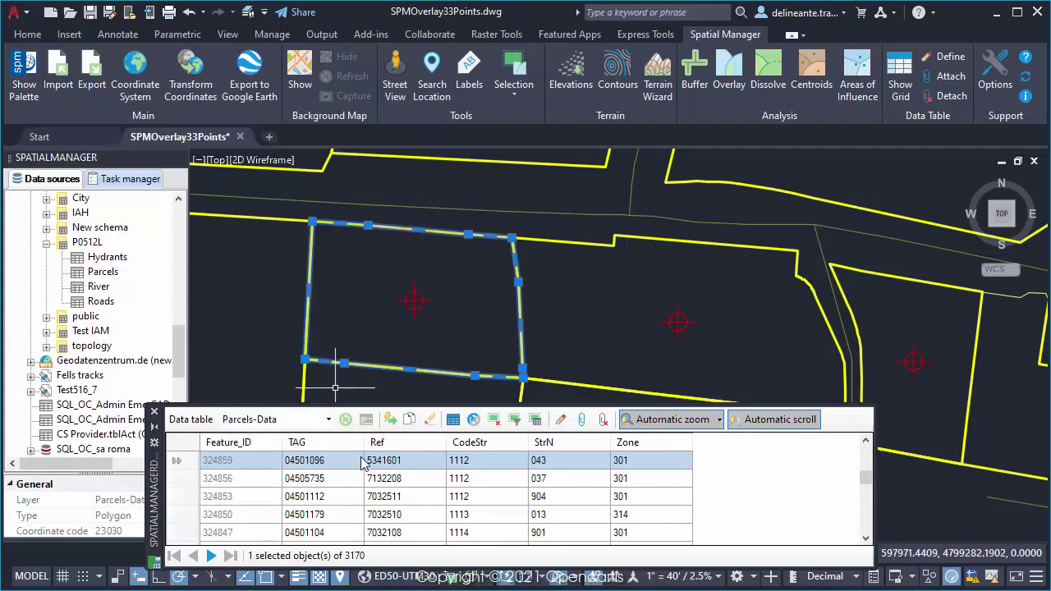
left_click(174, 496)
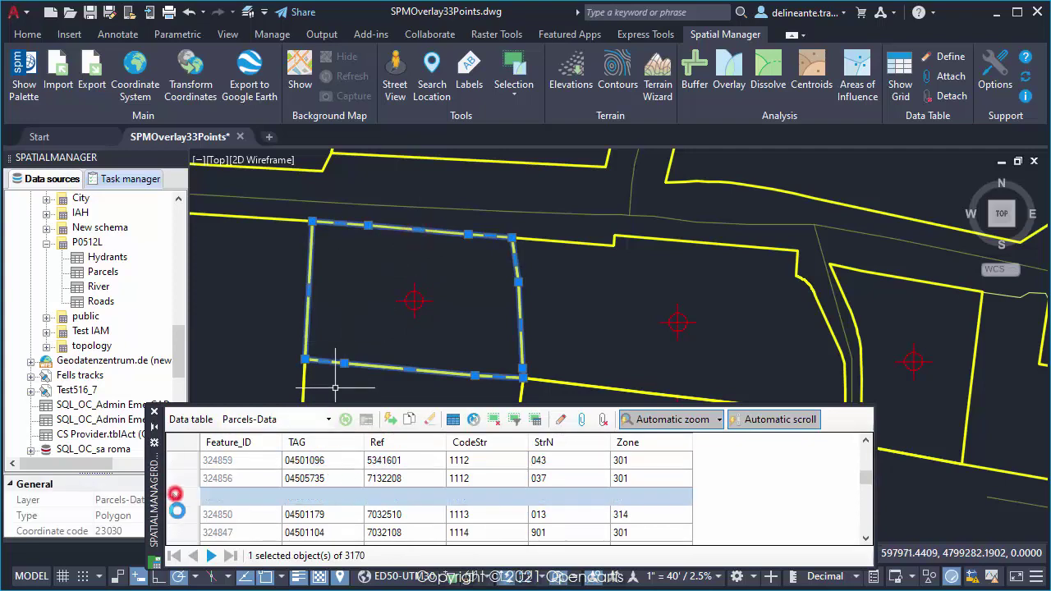
left_click(181, 519)
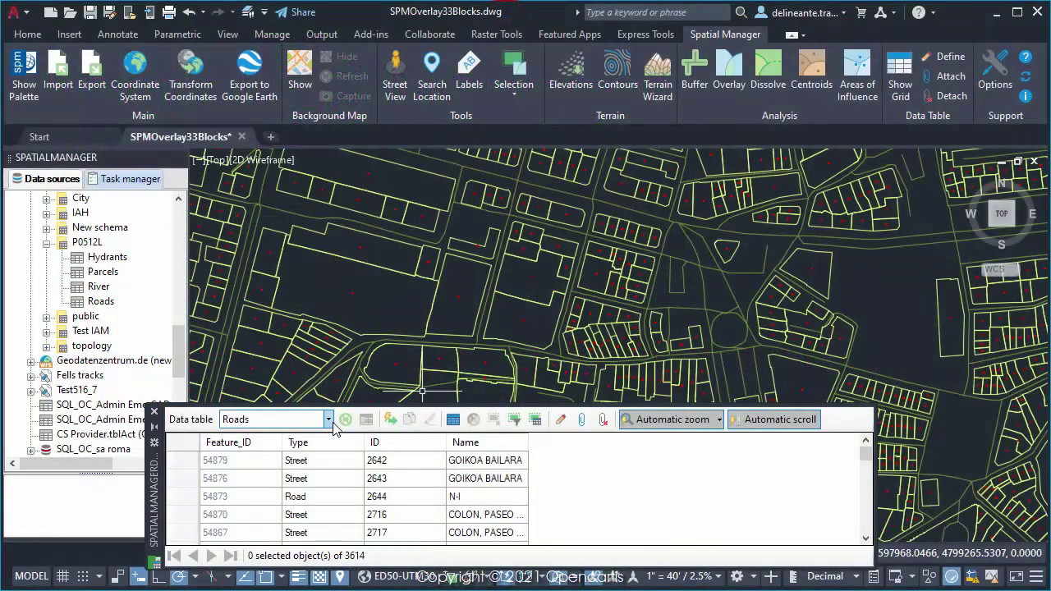
Keep the Roads table shown and zoom in on a parcel block until its red attribute values are readable.
left_click(328, 419)
left_click(235, 430)
scroll(606, 276, "up", 5)
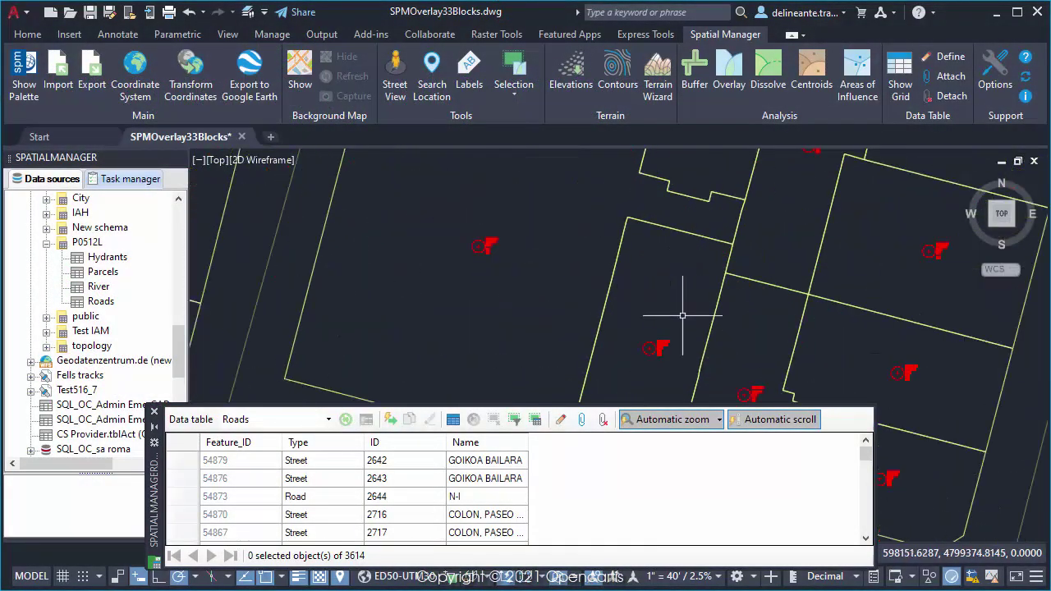
scroll(673, 352, "up", 3)
scroll(677, 328, "up", 3)
scroll(656, 312, "up", 3)
scroll(603, 320, "up", 2)
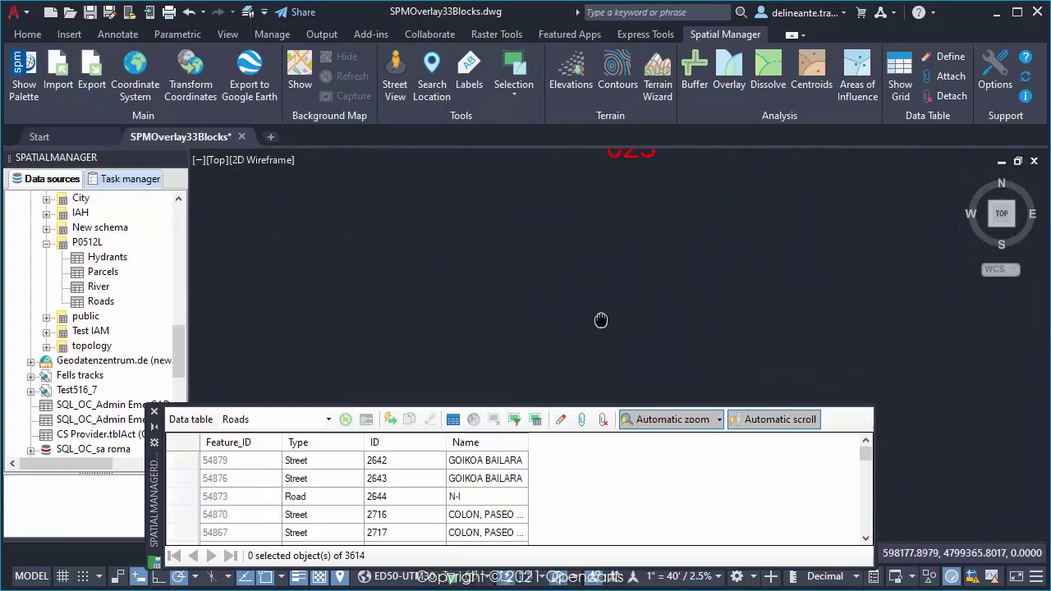
scroll(615, 258, "up", 2)
scroll(558, 331, "up", 2)
scroll(592, 213, "up", 2)
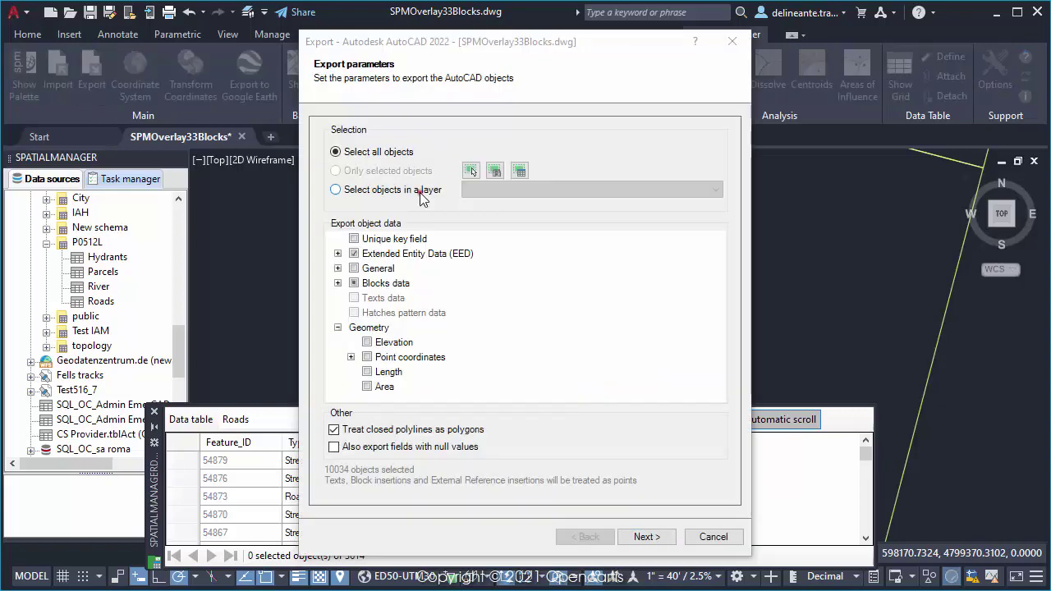
Export the ParcelsCentroids layer with block Name and Attributes data included.
left_click(420, 190)
left_click(512, 190)
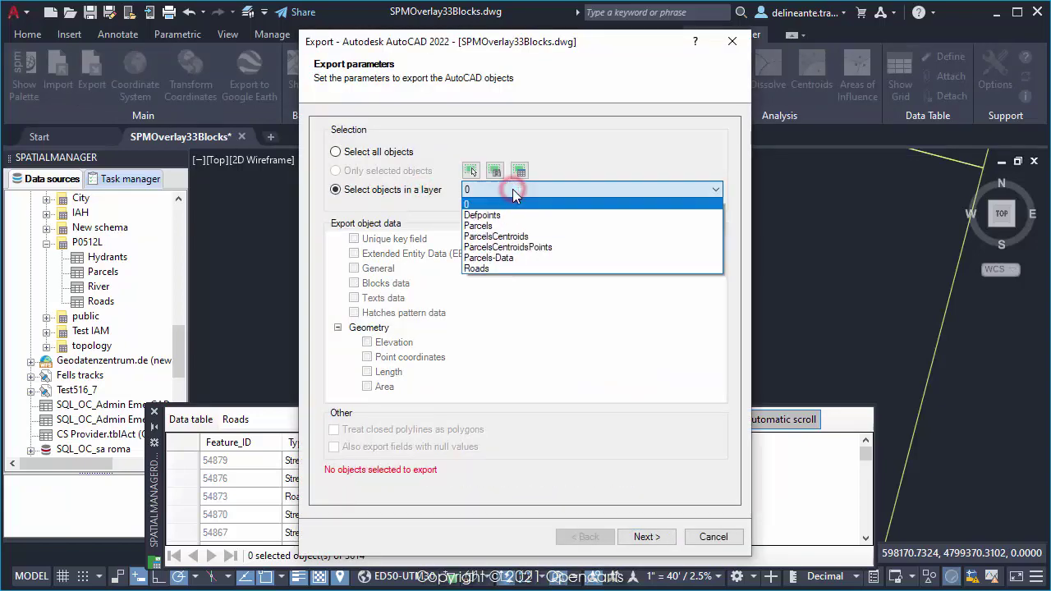
left_click(514, 236)
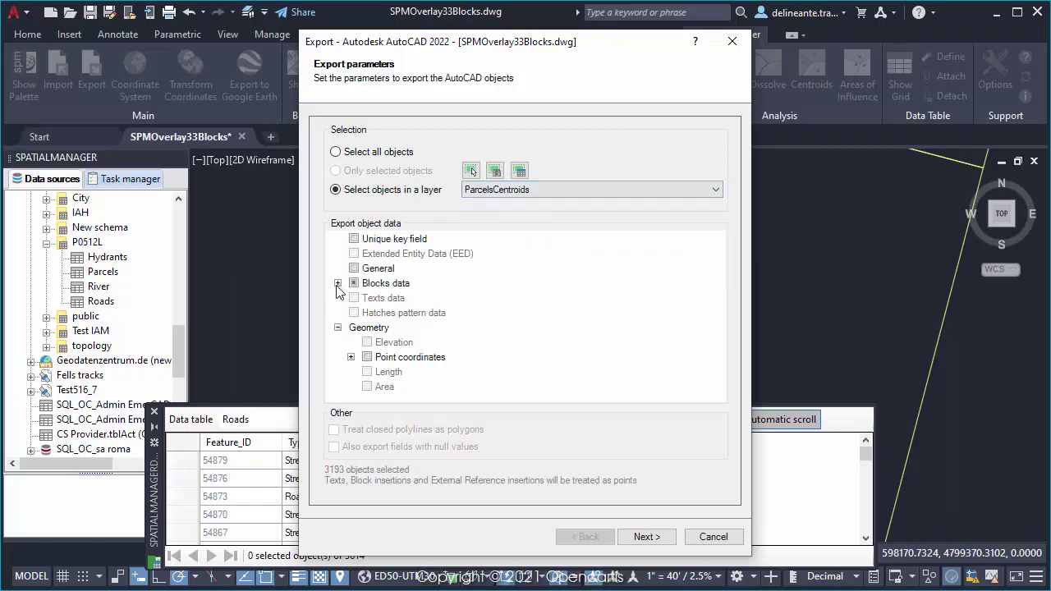
left_click(335, 284)
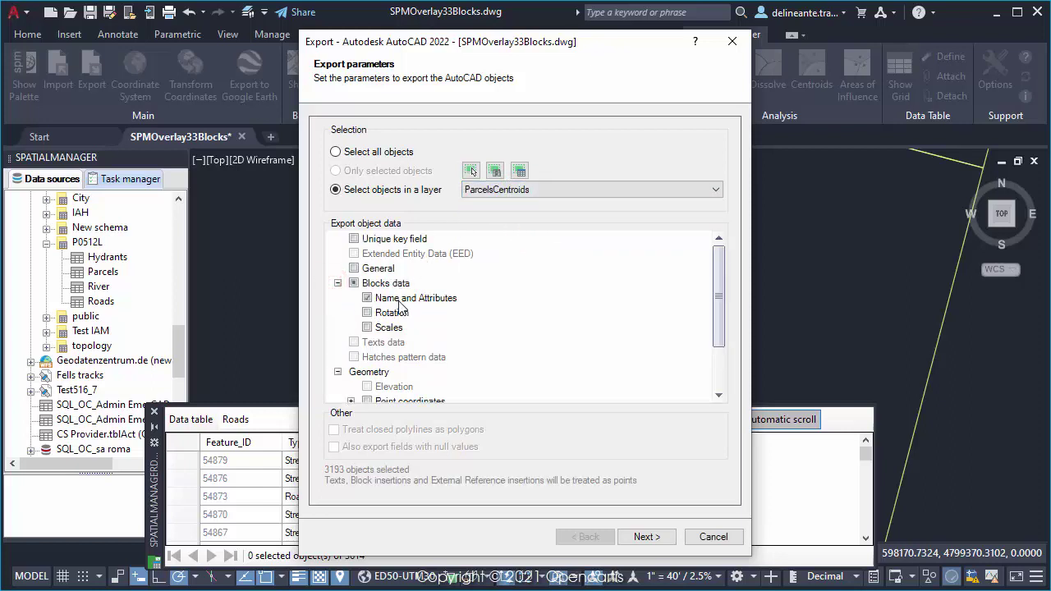
left_click(638, 537)
Save the export to the C-Temp folder under the file name Attributes.
left_click(320, 138)
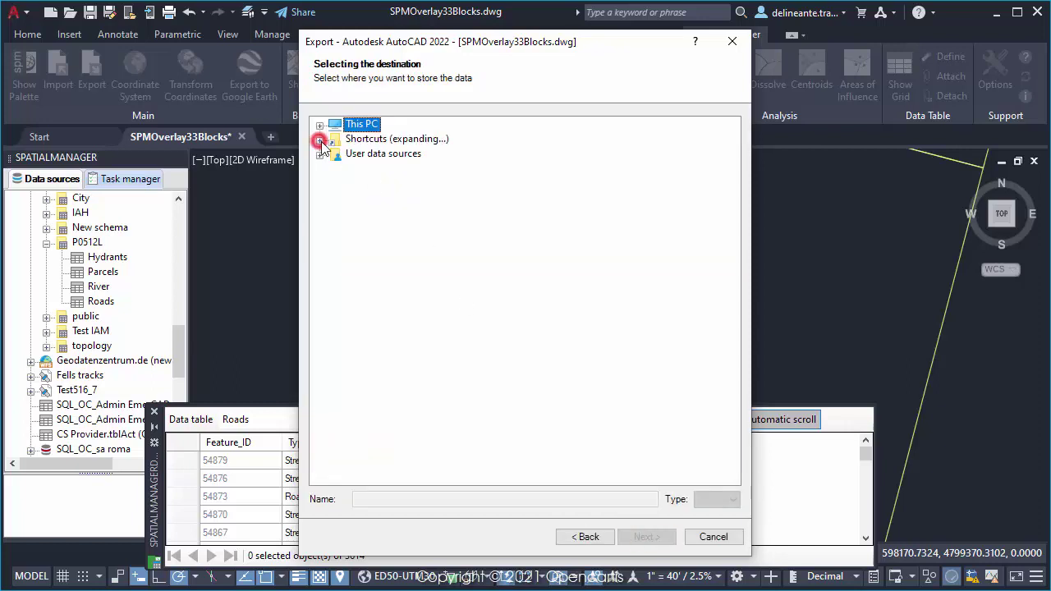
scroll(390, 447, "down", 1)
scroll(388, 464, "down", 2)
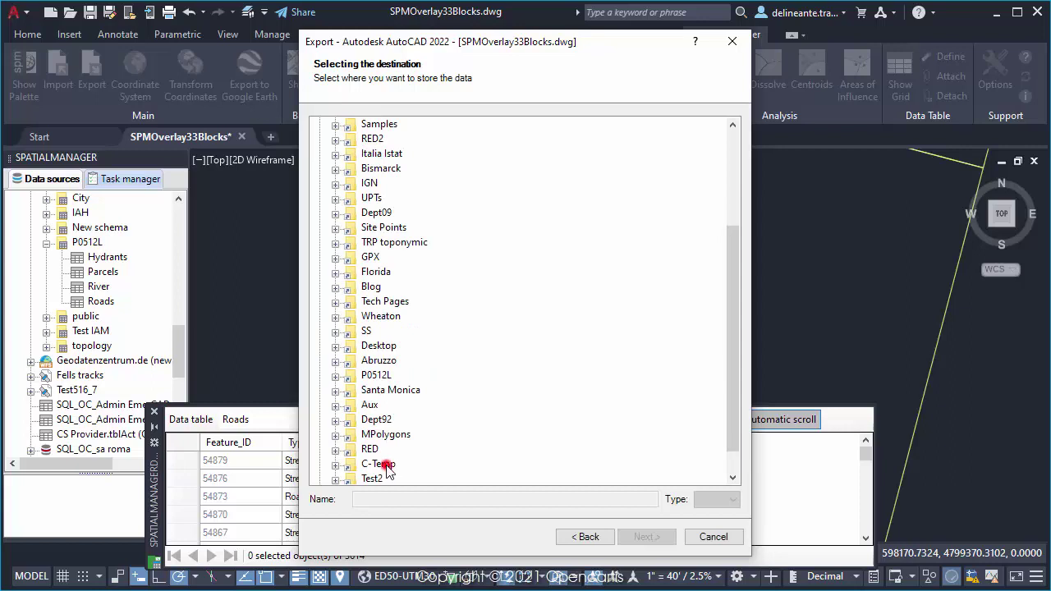
left_click(386, 464)
left_click(621, 501)
left_click(621, 500)
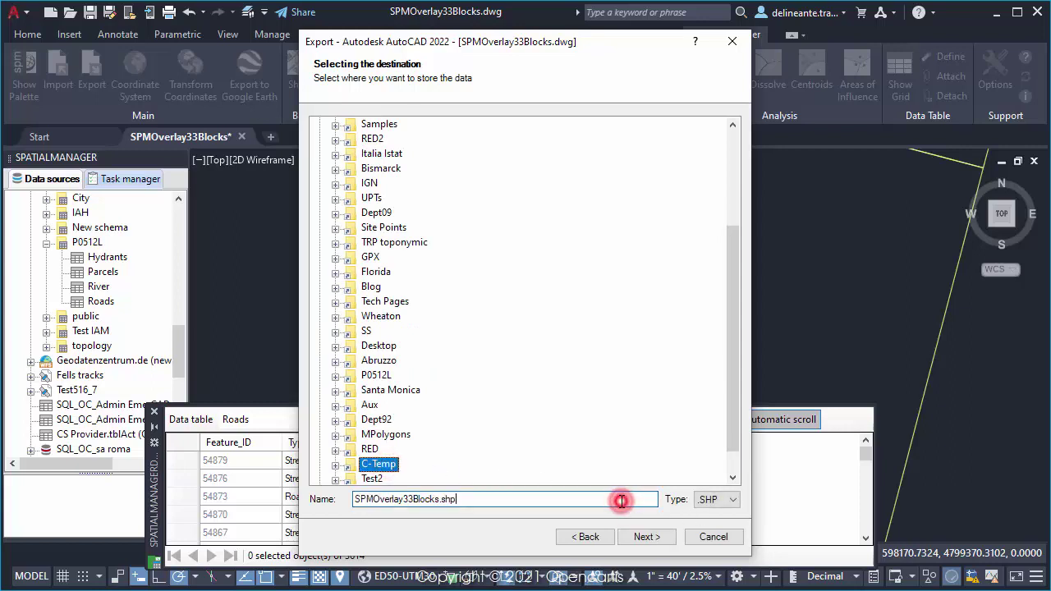
triple_click(621, 501)
type("Attributes")
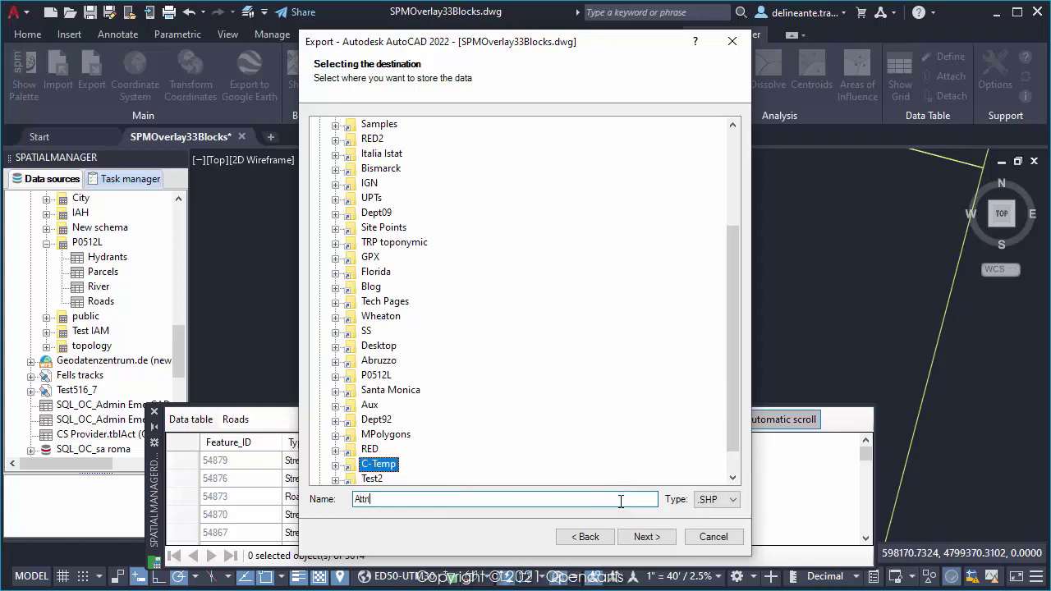
Accept the default connection and coordinate settings and finish exporting 3,193 records to Attributes.SHP.
left_click(647, 537)
left_click(647, 537)
left_click(647, 537)
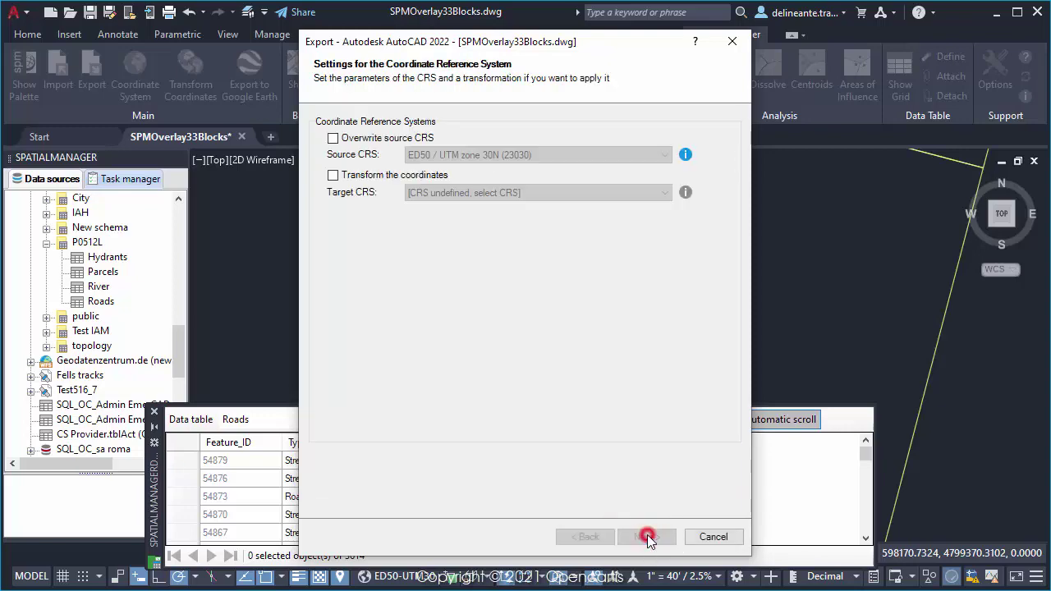
left_click(647, 534)
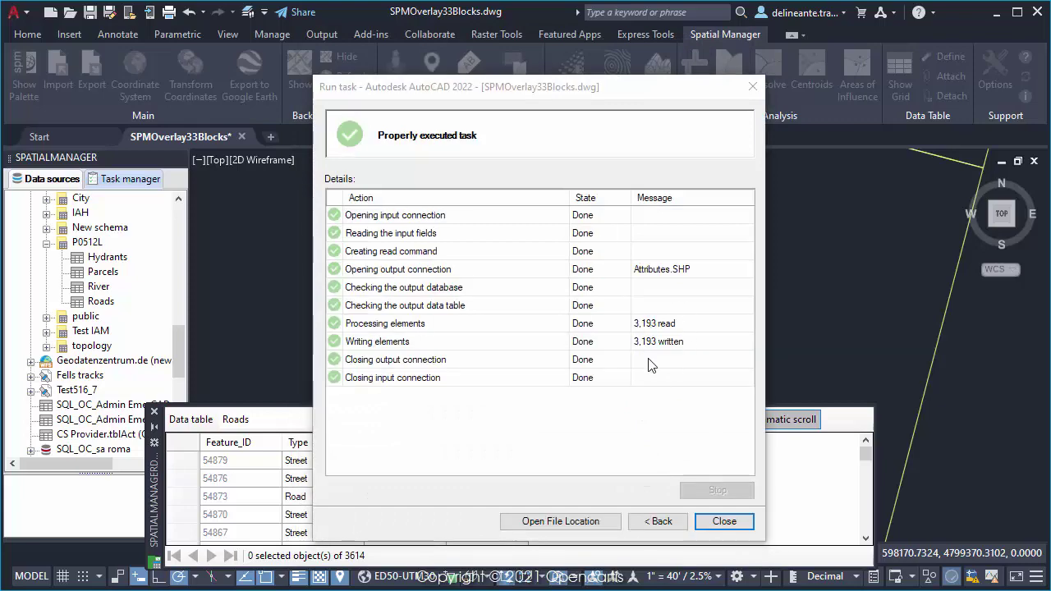
left_click(722, 523)
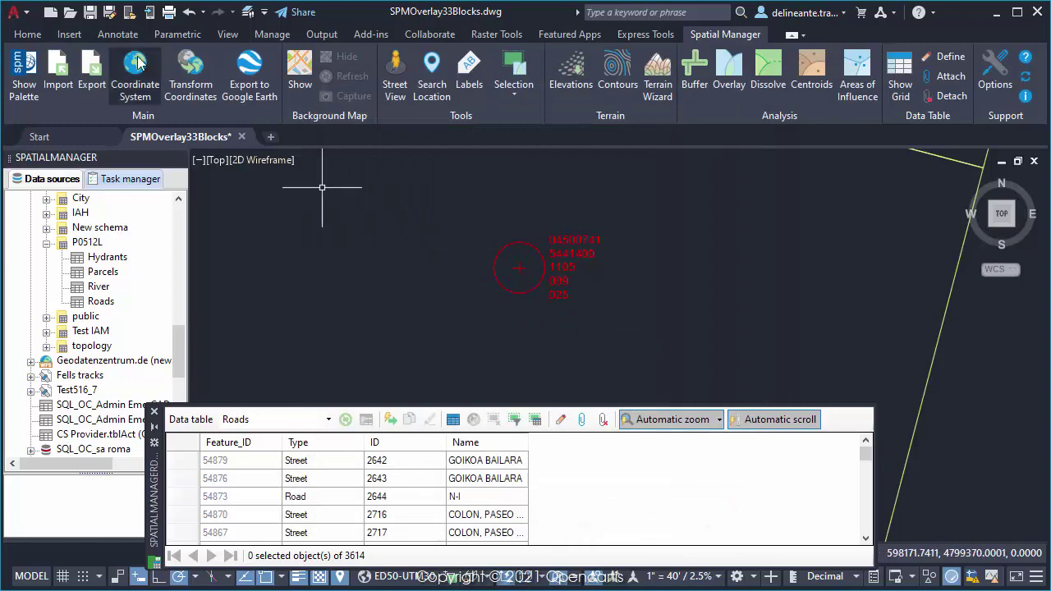
left_click(57, 73)
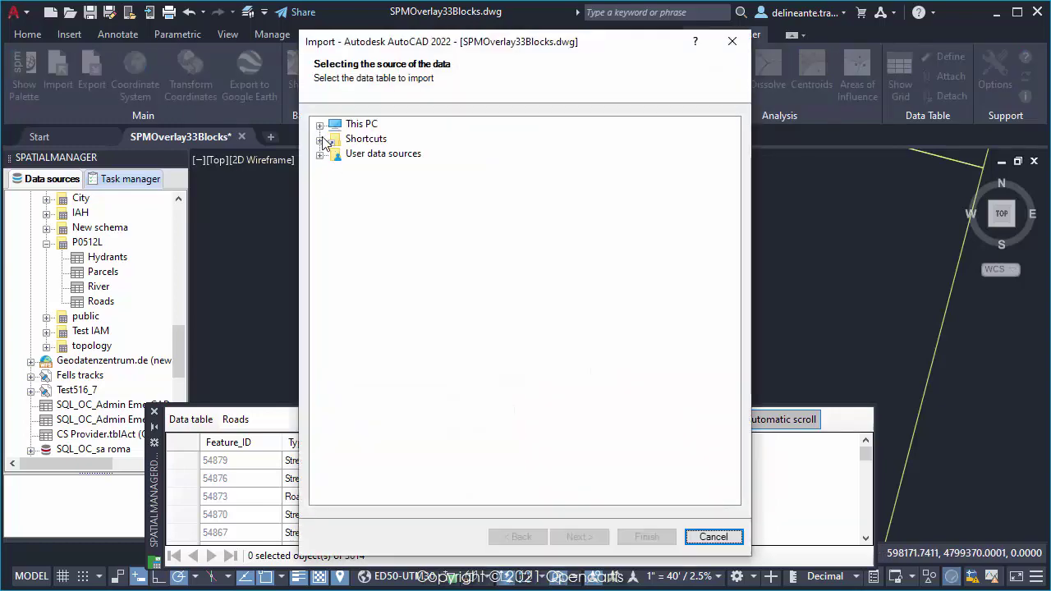
Choose Attributes.shp from the C-Temp shortcut folder as the import source.
left_click(319, 139)
scroll(421, 410, "down", 2)
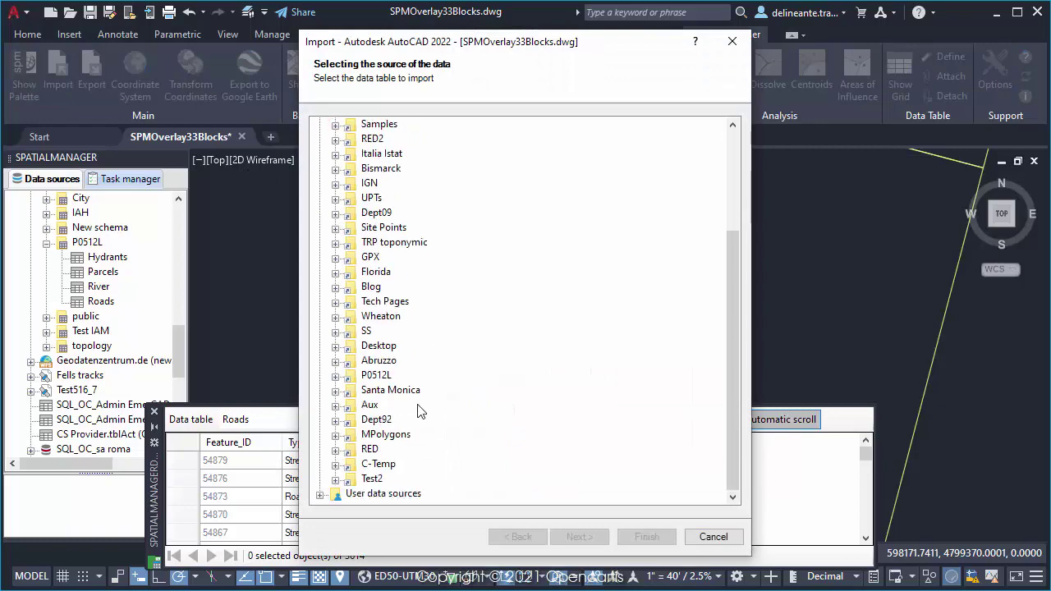
left_click(335, 464)
left_click(401, 492)
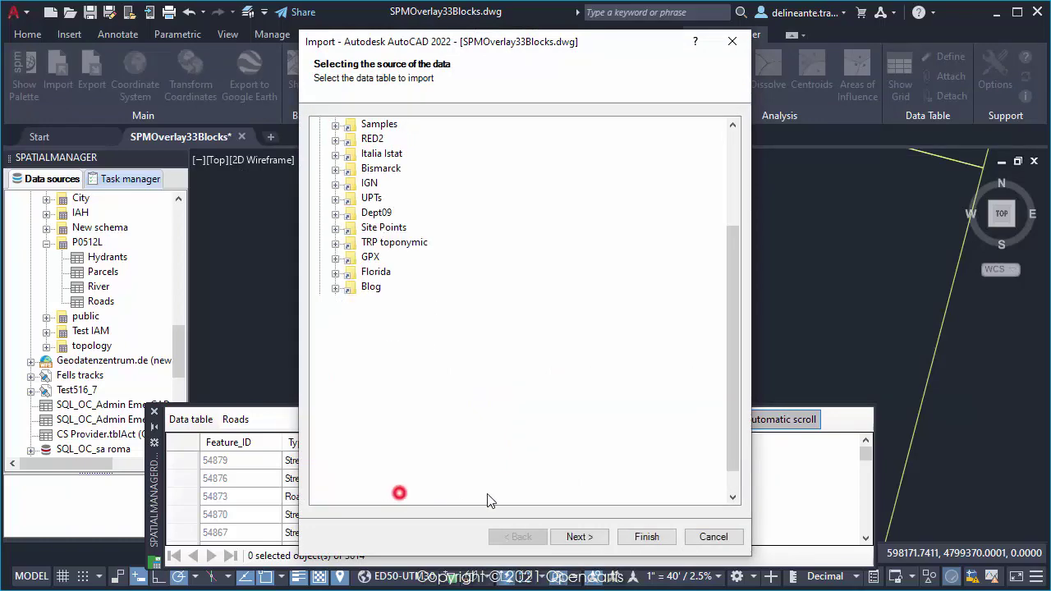
left_click(603, 537)
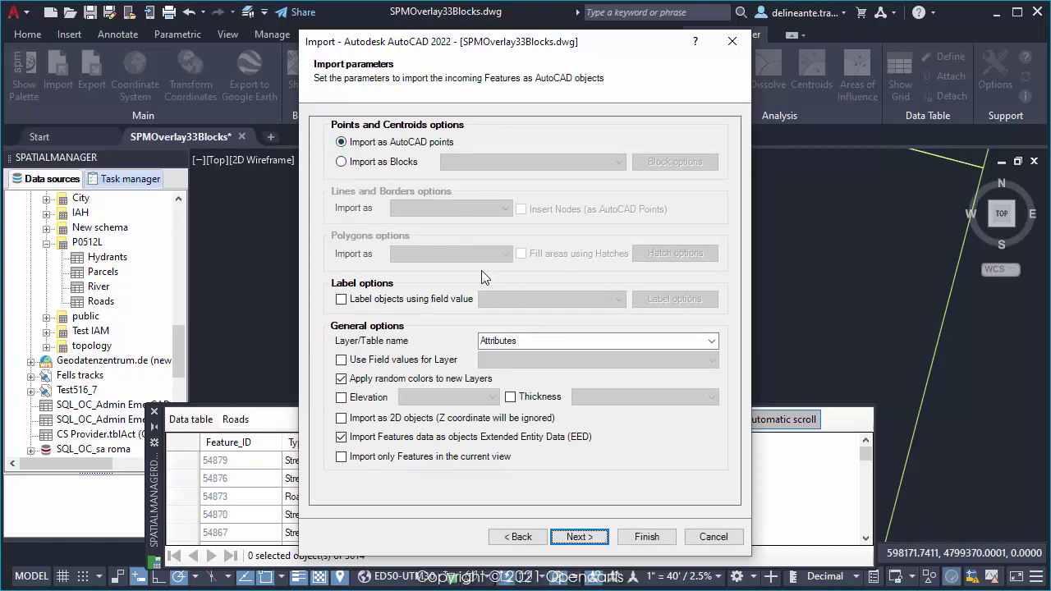
Import it onto the ParcelsCentroidsPoints layer.
left_click(714, 343)
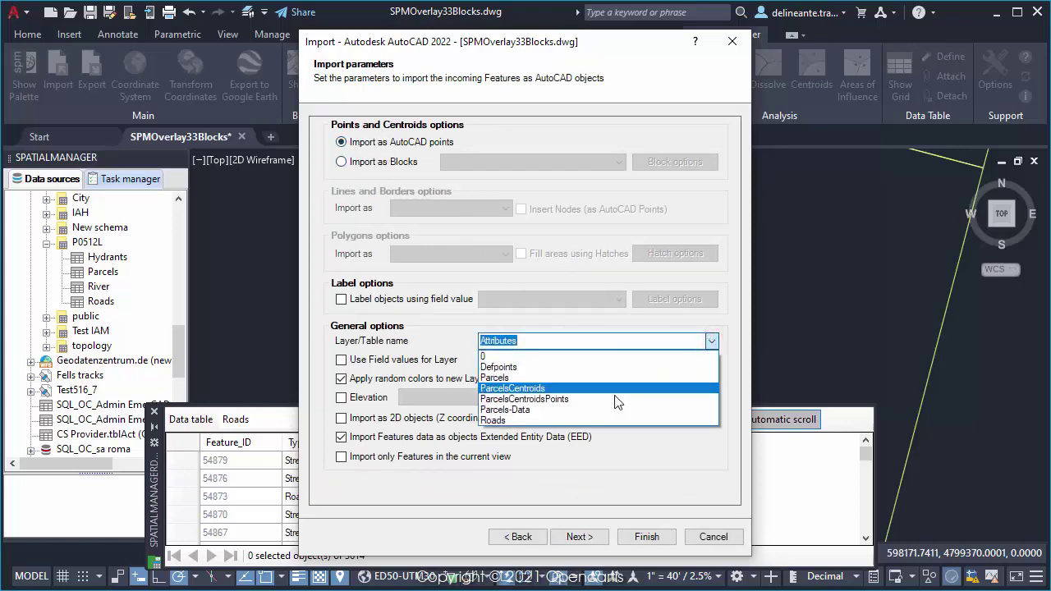
left_click(602, 399)
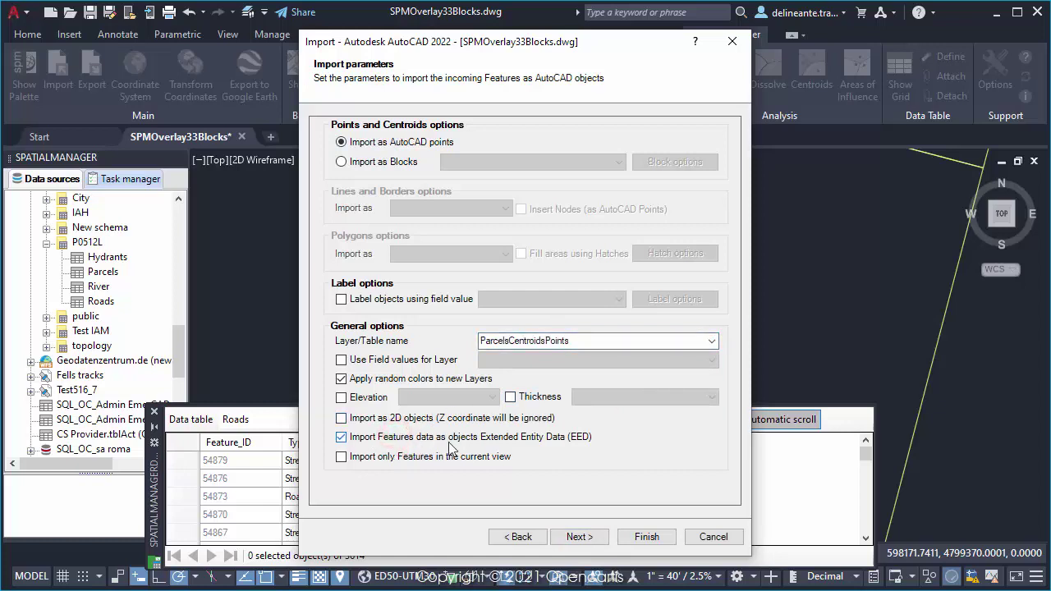
left_click(628, 534)
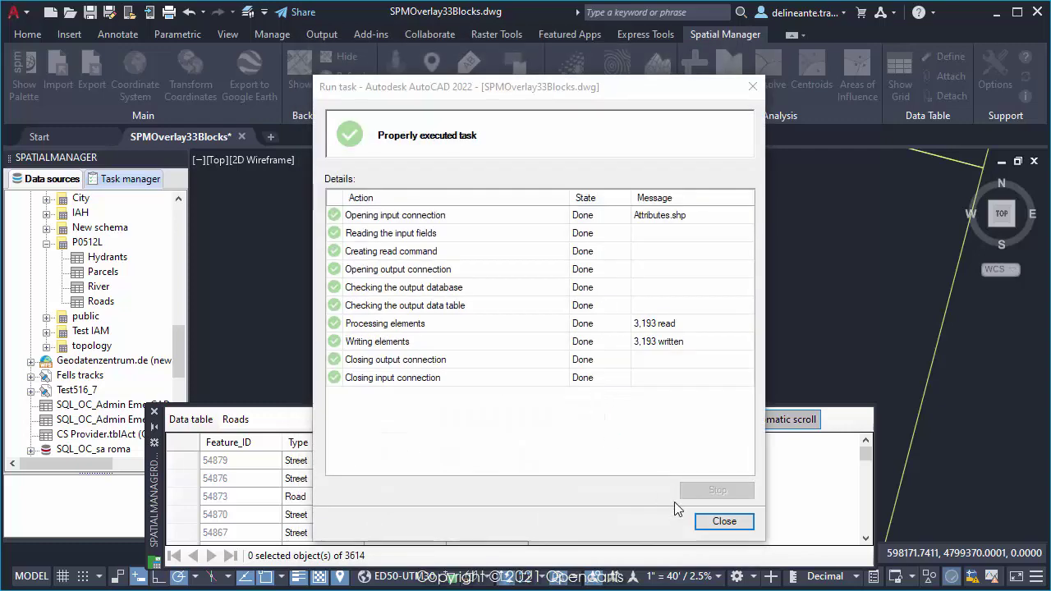
Show the ParcelsCentroidsPoints table and select a centroid point to find its record.
left_click(725, 523)
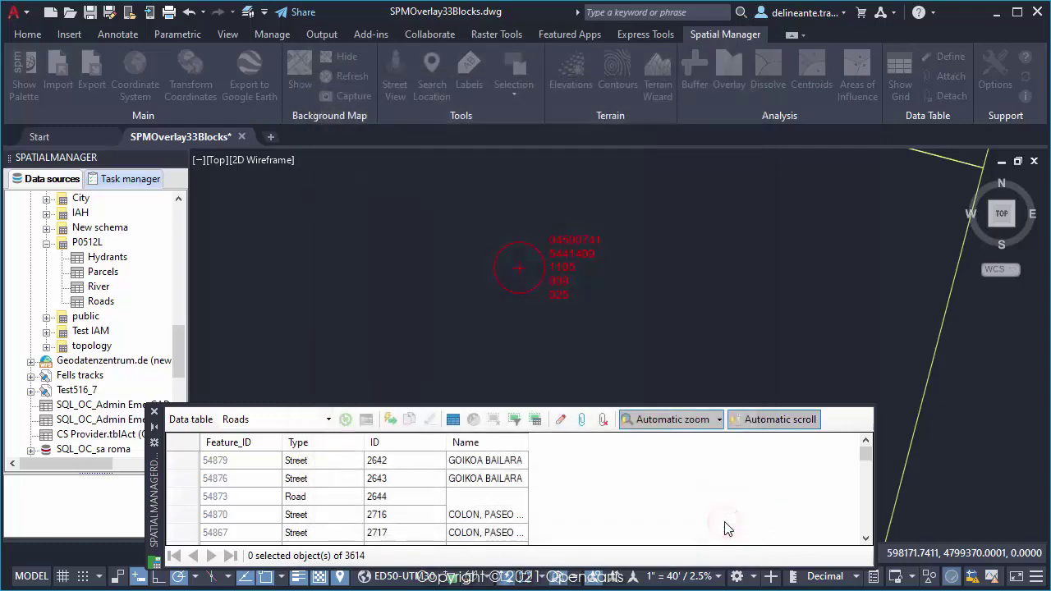
left_click(327, 418)
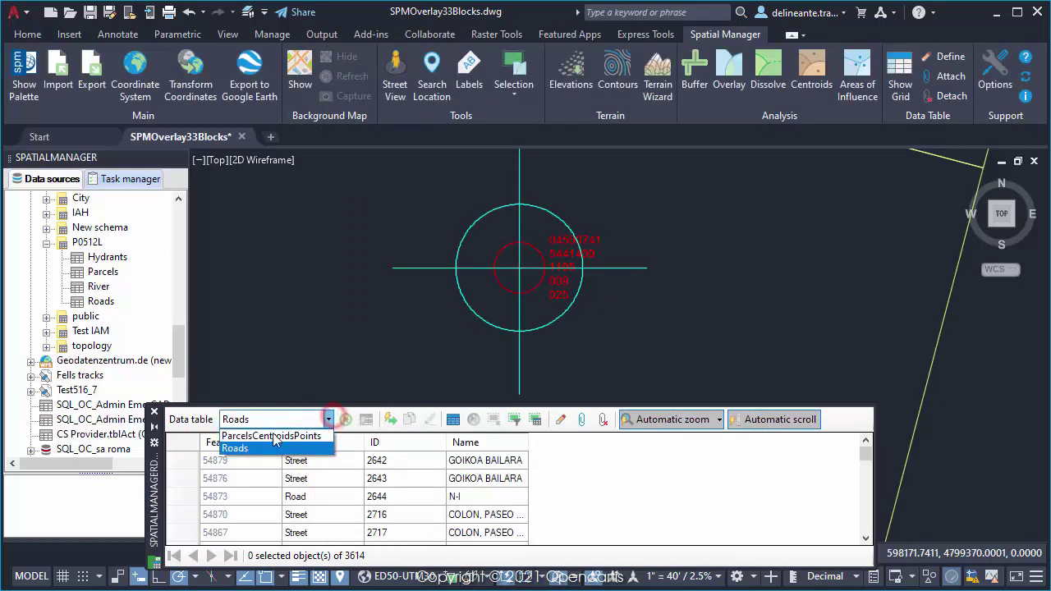
left_click(272, 436)
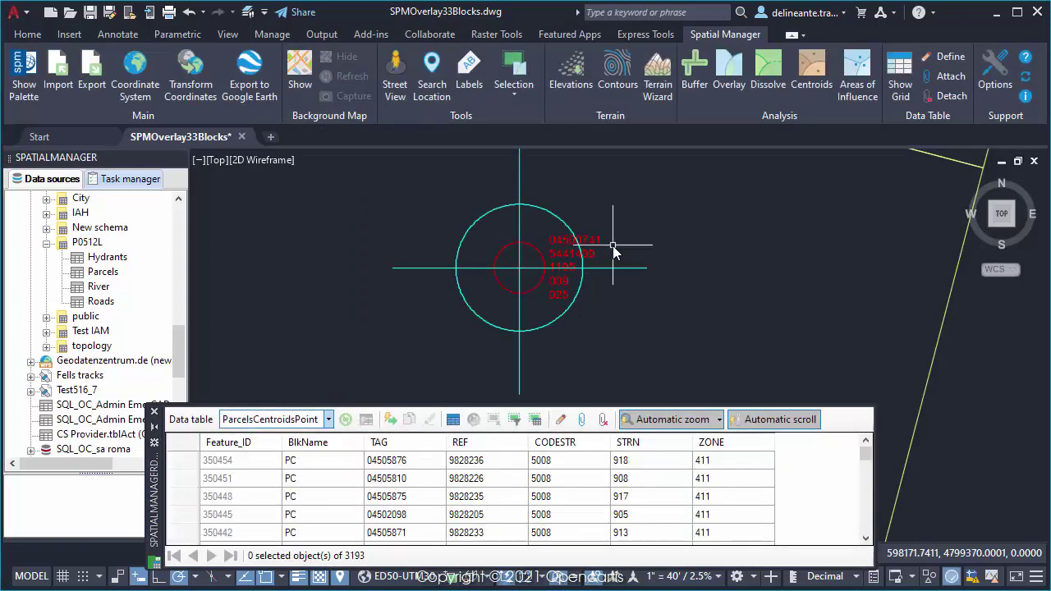
scroll(612, 244, "up", 2)
left_click(563, 302)
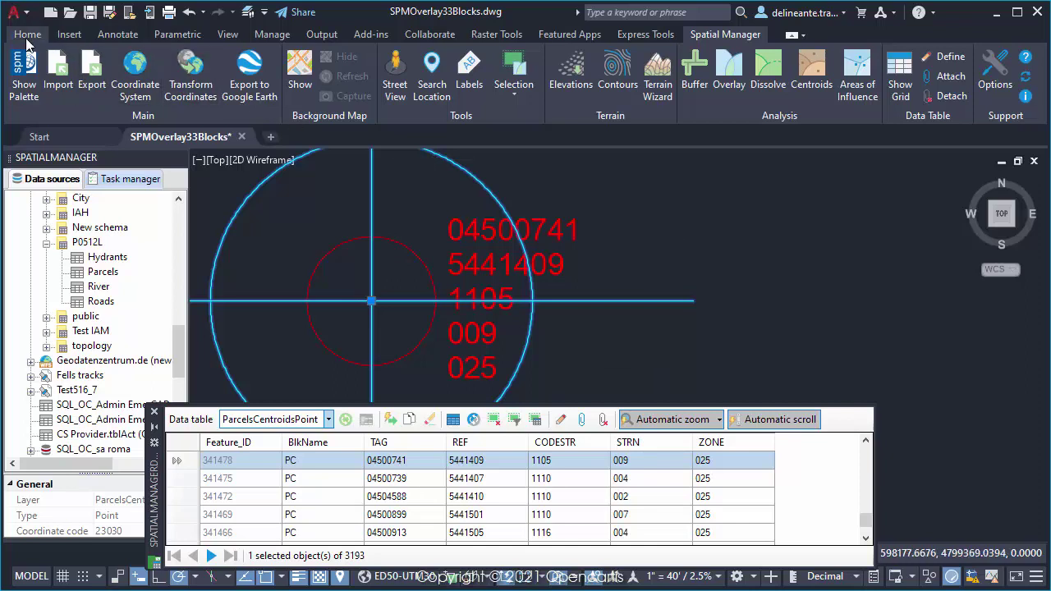
Switch off the ParcelsCentroids layer.
left_click(27, 34)
left_click(635, 59)
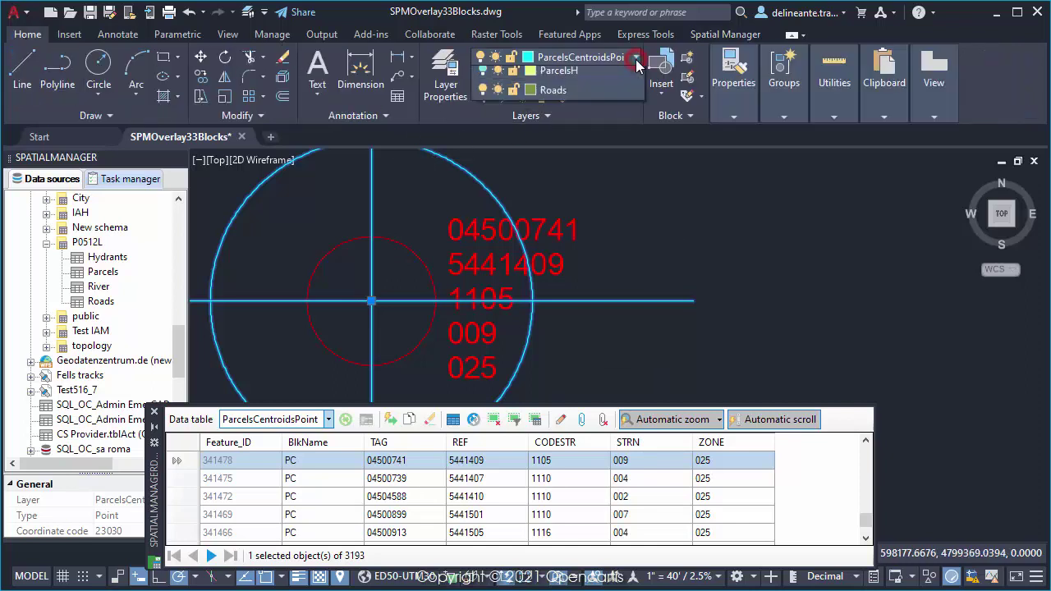
left_click(482, 155)
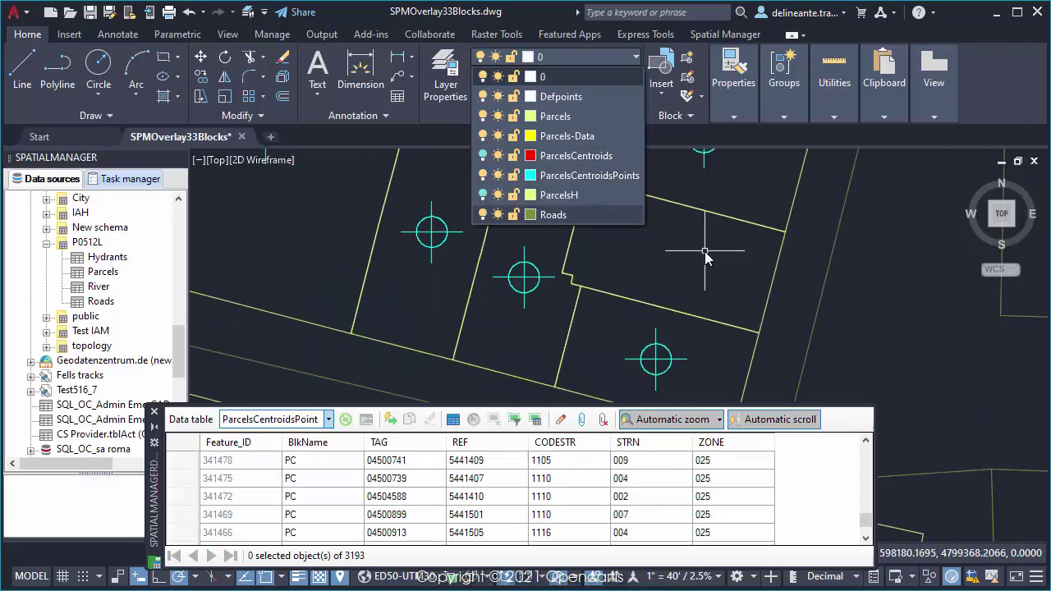
Select an imported point and click two table rows to locate their points on the map.
scroll(705, 252, "down", 3)
middle_click_drag(525, 246, 494, 224)
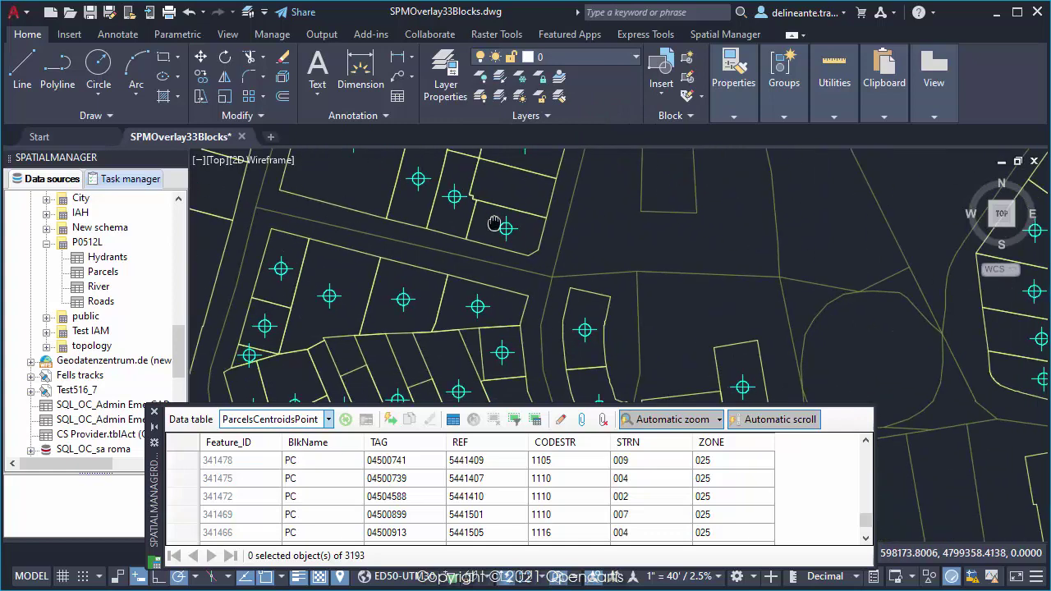
scroll(494, 224, "up", 2)
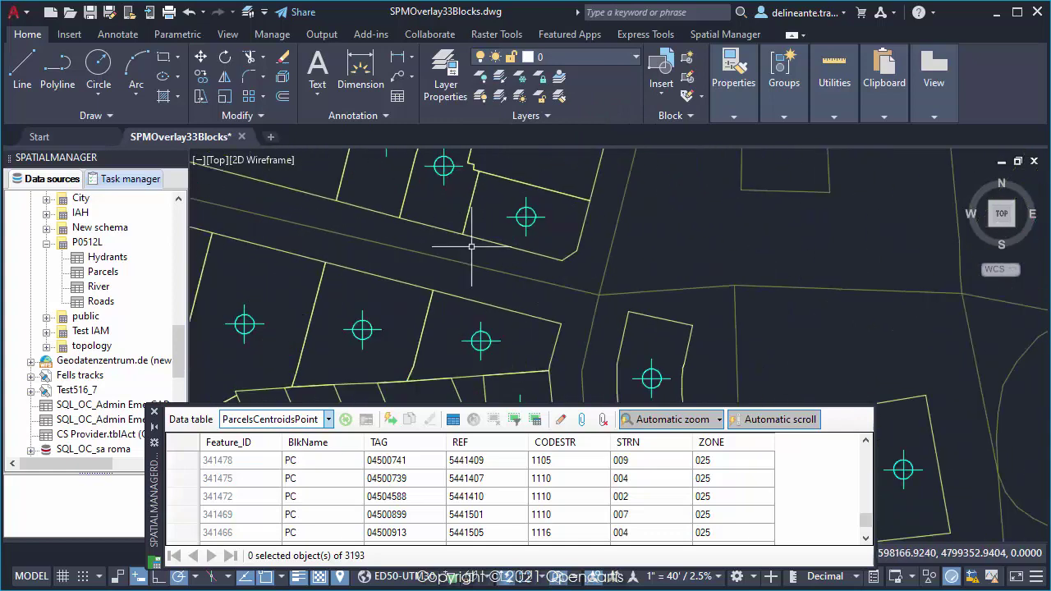
left_click(525, 215)
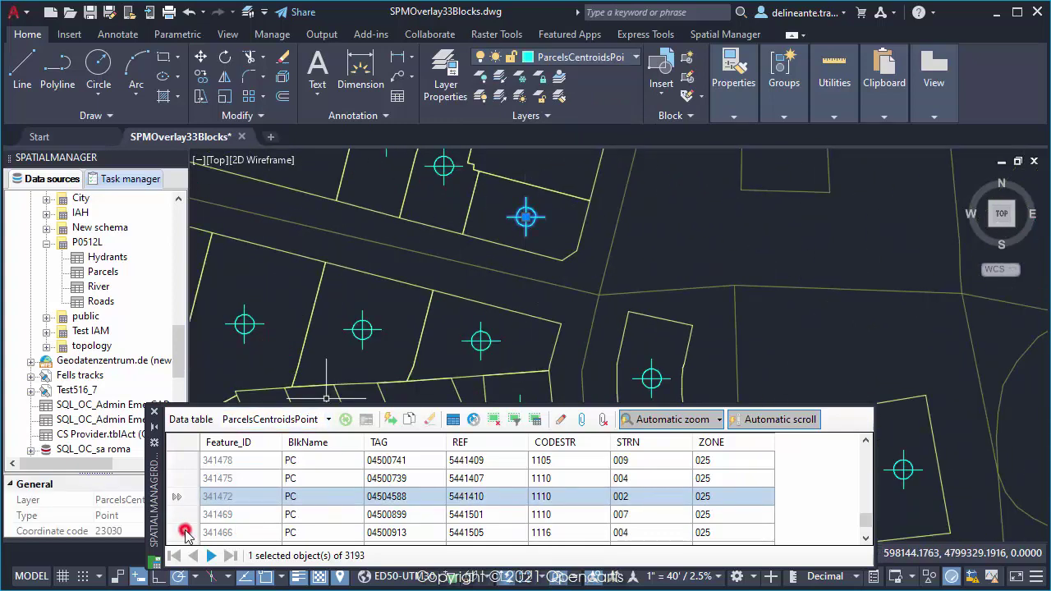
left_click(186, 532)
left_click(187, 460)
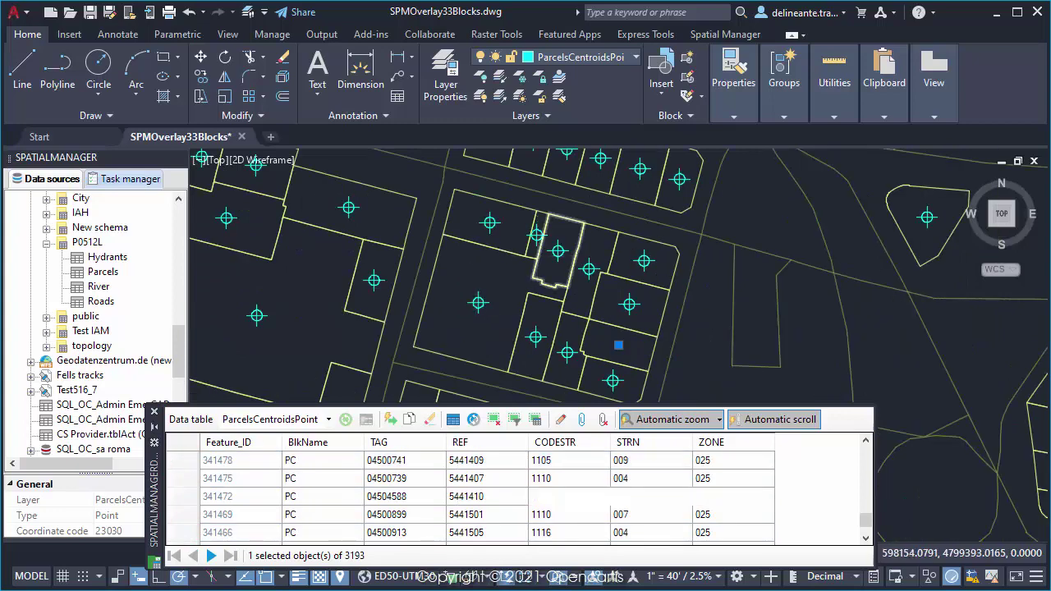
key("Escape")
Run Centroids copying ParcelsCentroidsPoints layer data onto Parcels layer polygons, output named Parcels-Data.
left_click(724, 33)
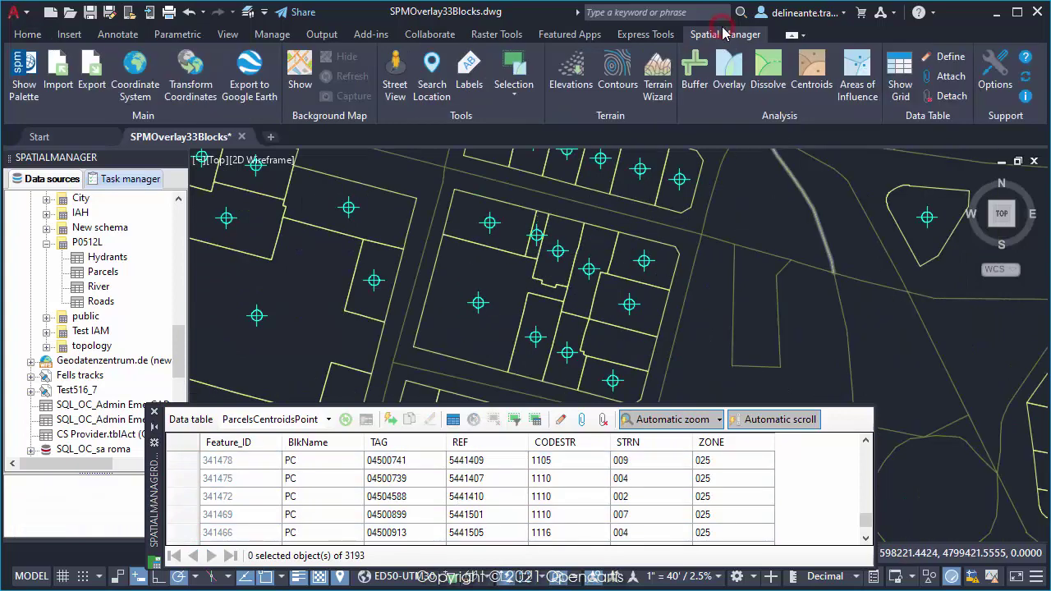
left_click(816, 78)
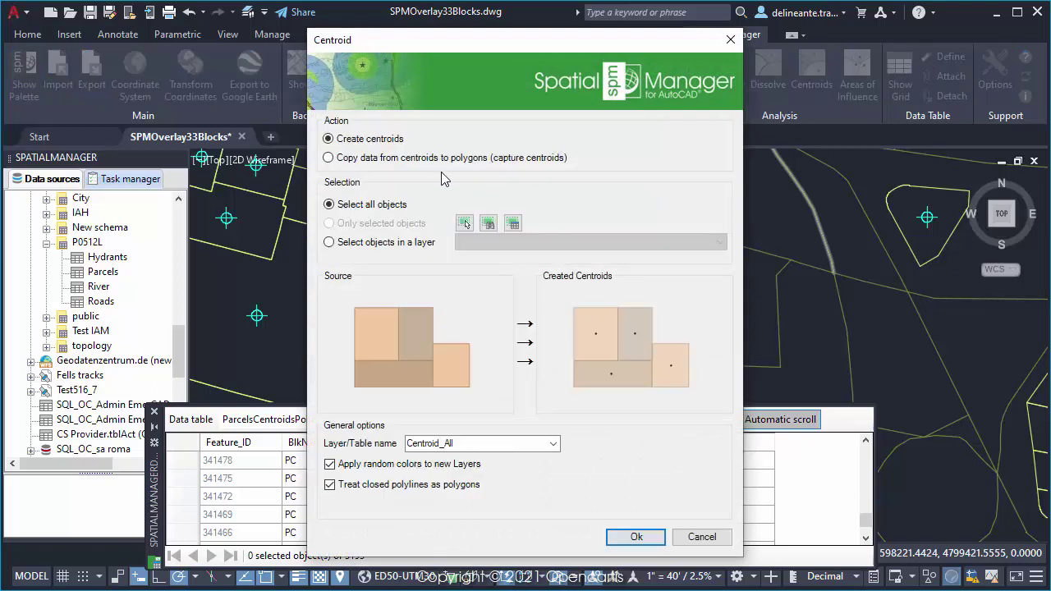
left_click(425, 158)
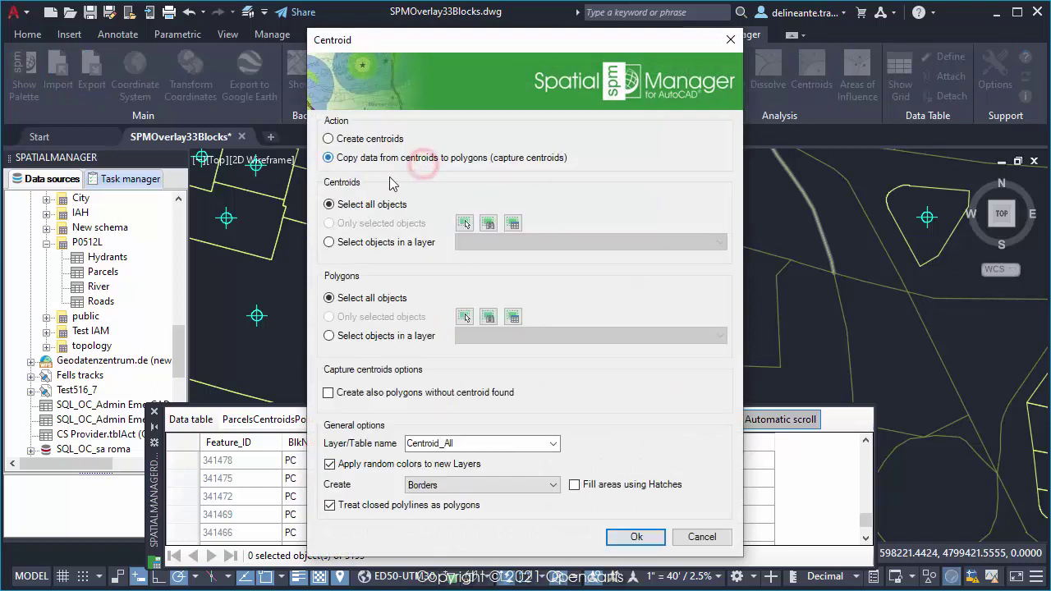
left_click(382, 244)
left_click(502, 243)
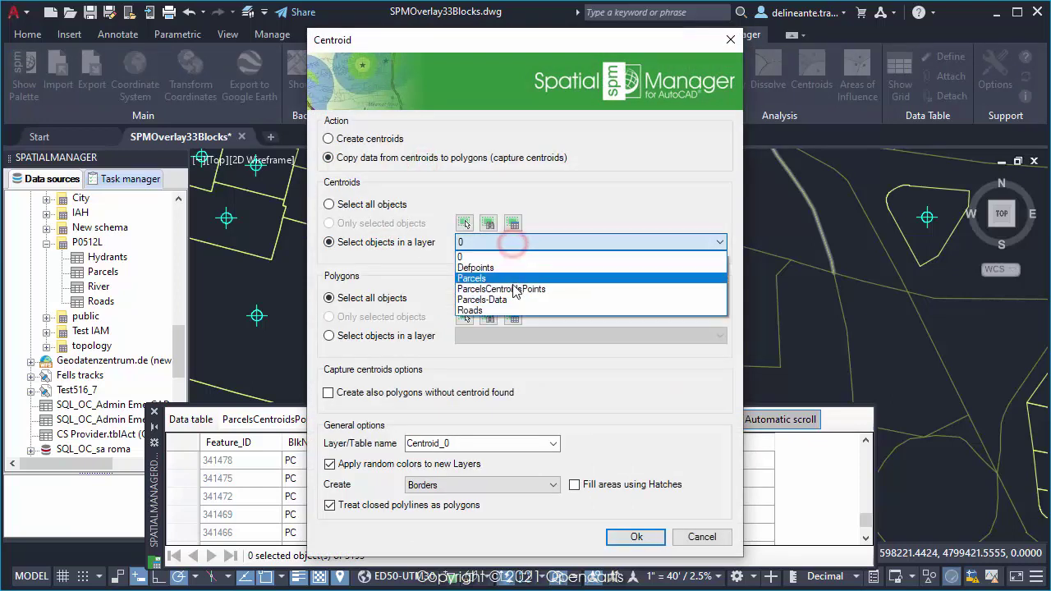
left_click(507, 284)
left_click(417, 338)
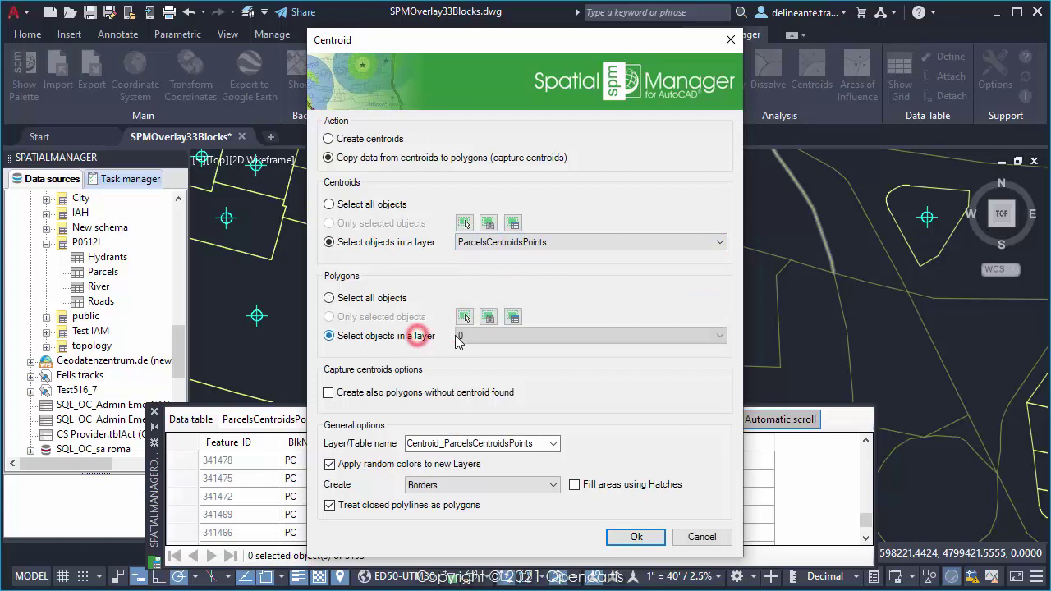
left_click(476, 336)
left_click(480, 373)
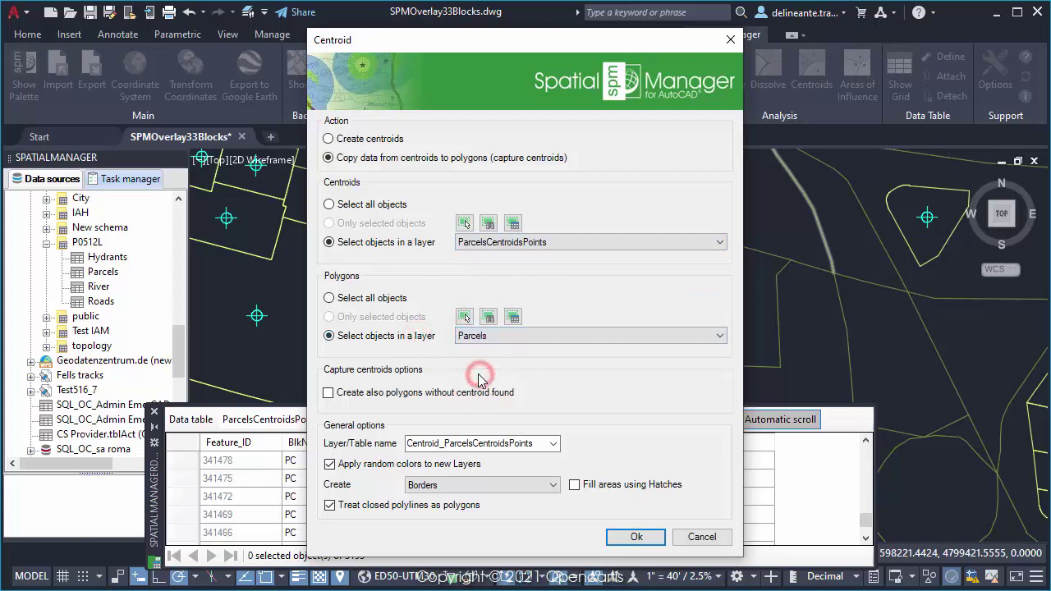
left_click(552, 444)
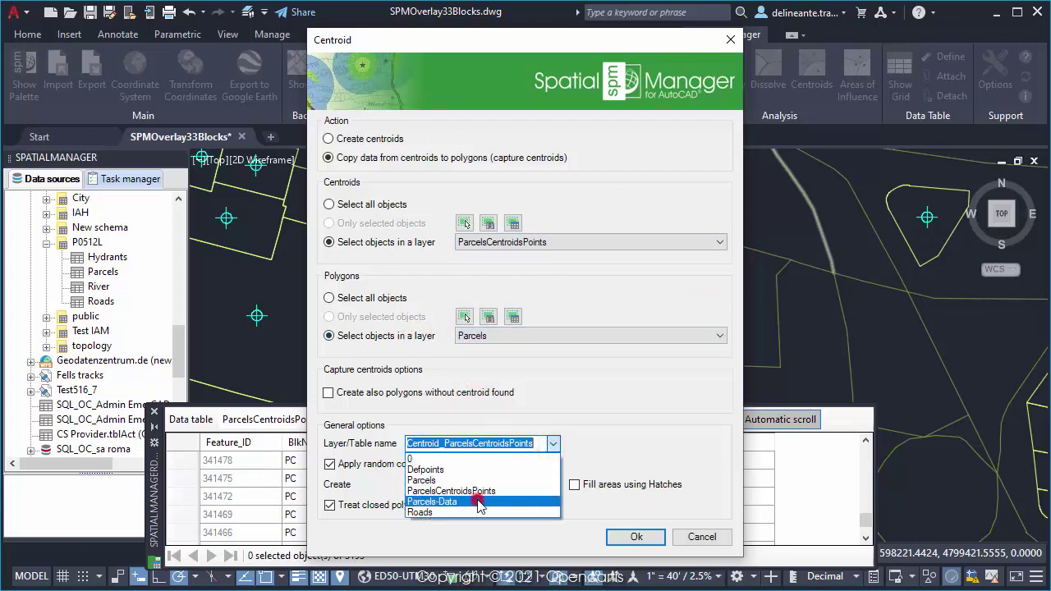
left_click(480, 501)
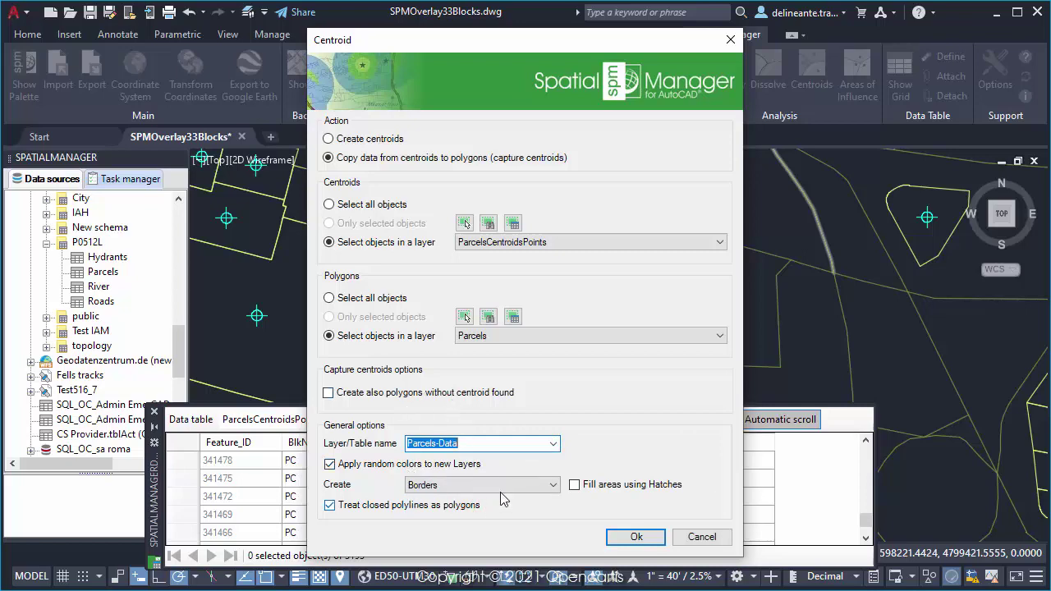
left_click(650, 538)
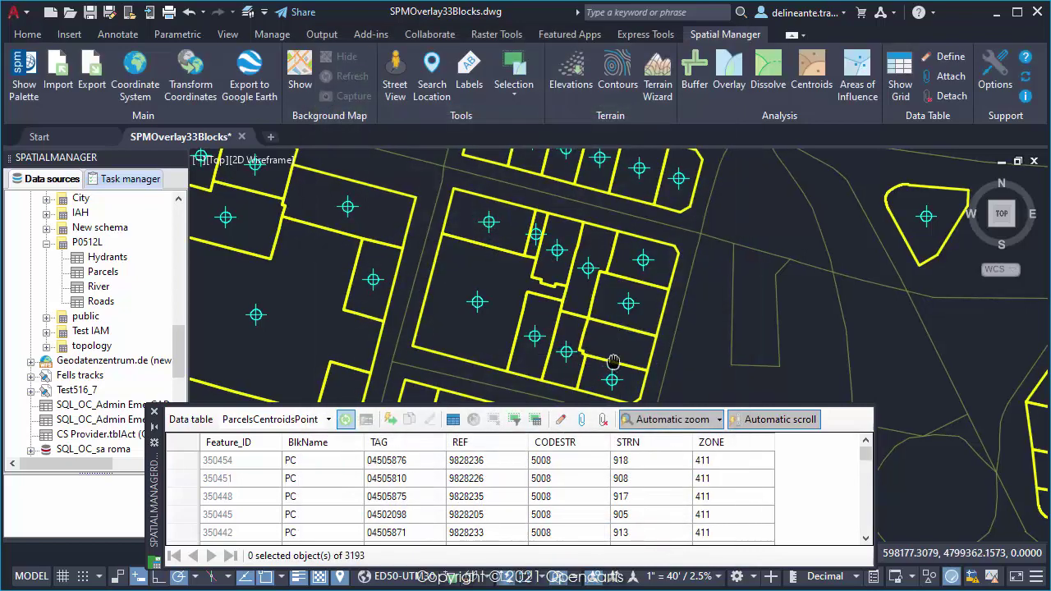
Inspect a centroid's data, then select the parcel polygon around it.
scroll(415, 279, "up", 5)
scroll(416, 279, "up", 2)
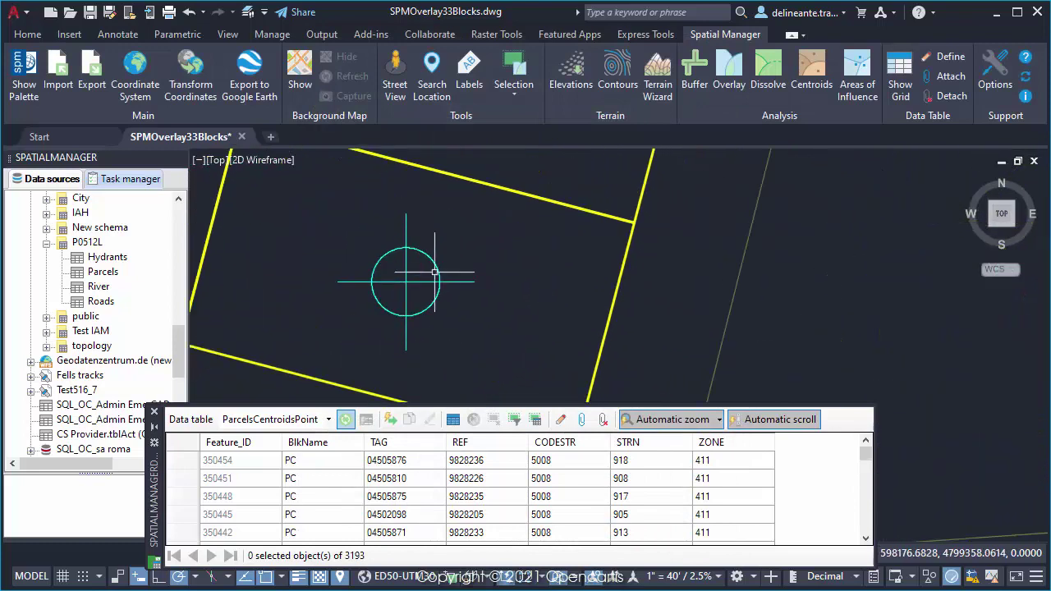
left_click(408, 281)
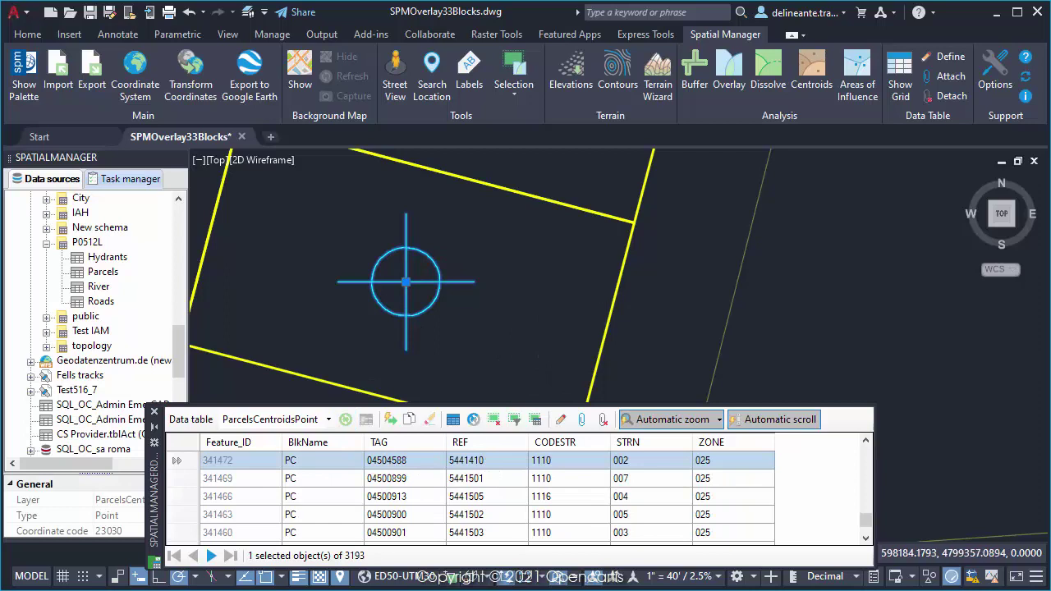
key("Escape")
left_click(617, 292)
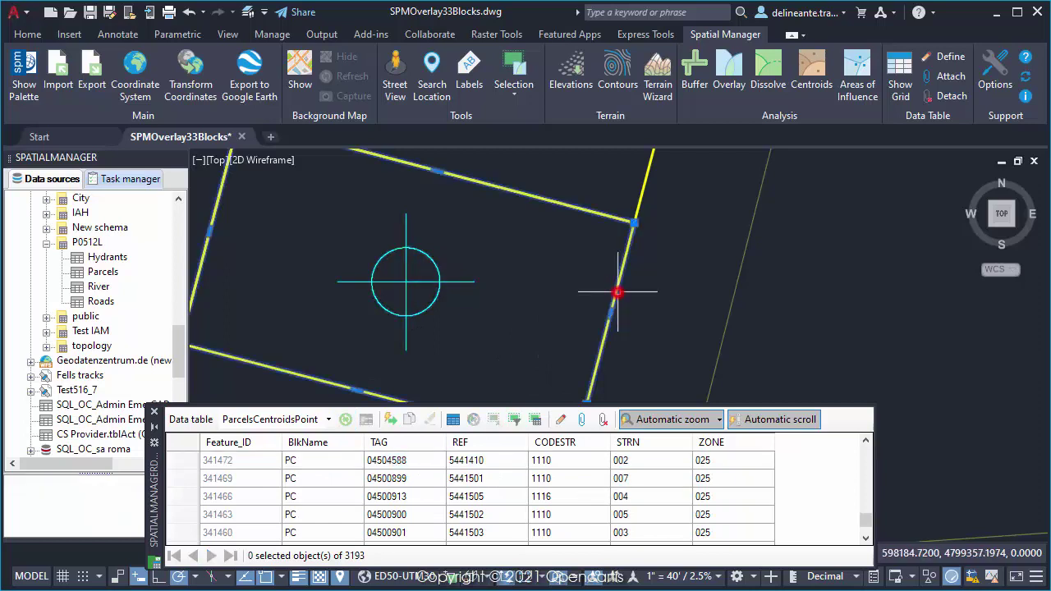
Show the Parcels-Data table, zoom to the parcel's row, and set the zoom mode to Automatic centering.
left_click(329, 419)
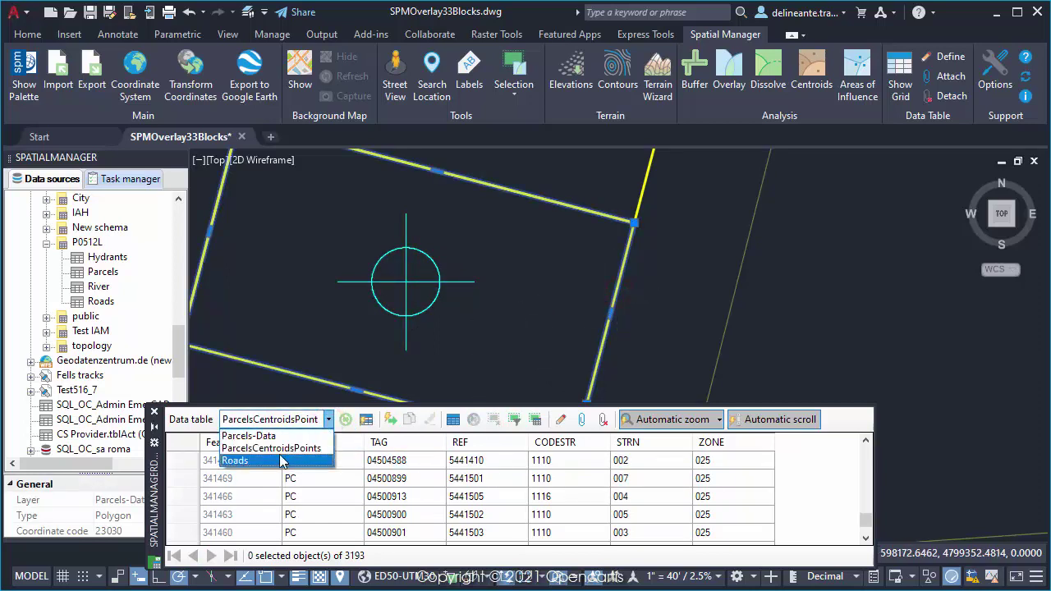
left_click(271, 433)
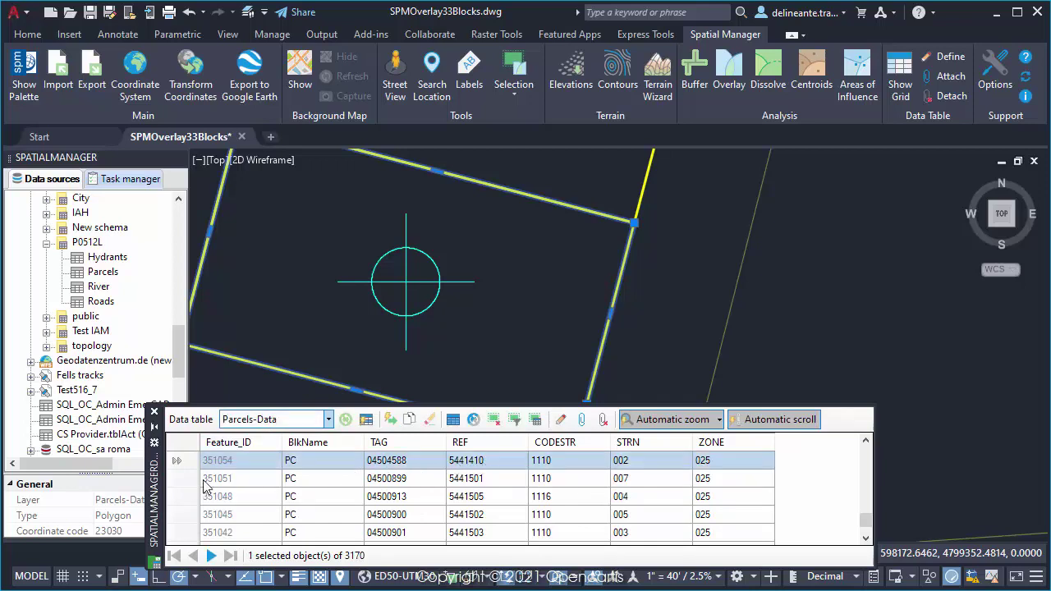
left_click(735, 460)
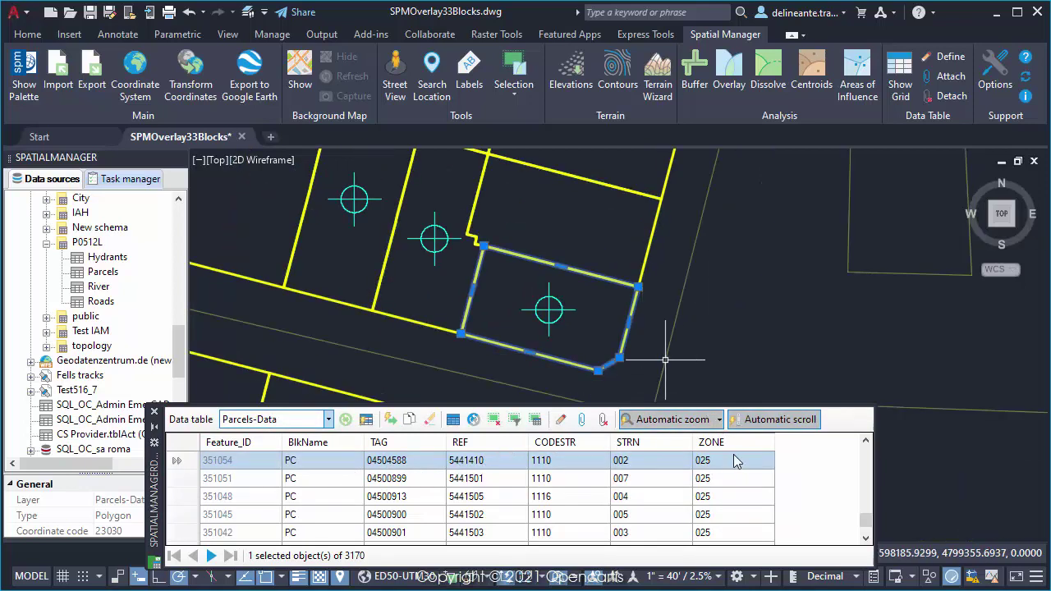
left_click(718, 419)
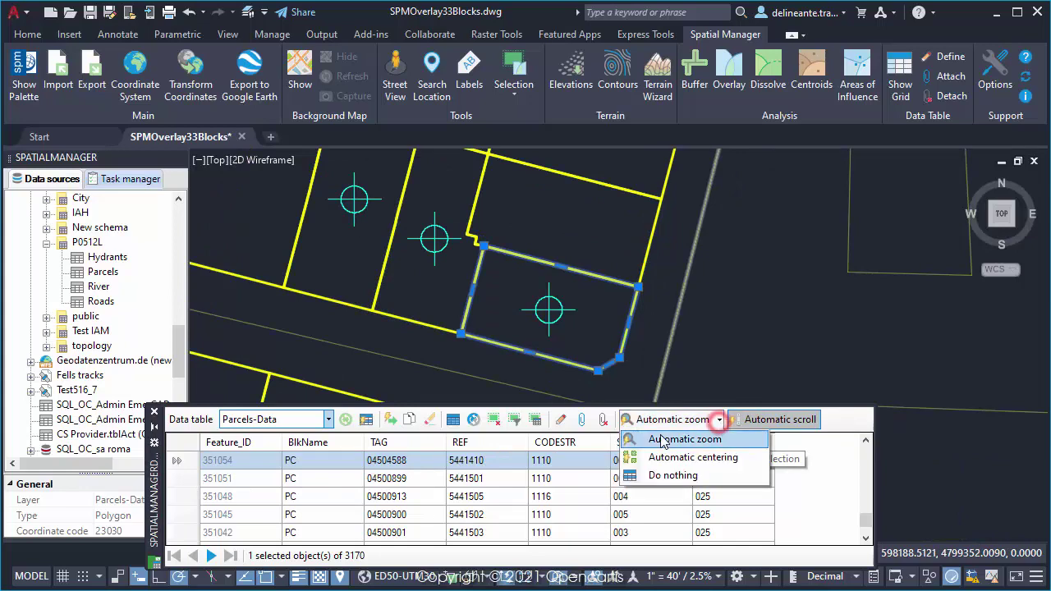
left_click(664, 455)
Browse parcels 351048, 351042 and 350976, letting the map recentre on each.
left_click(189, 496)
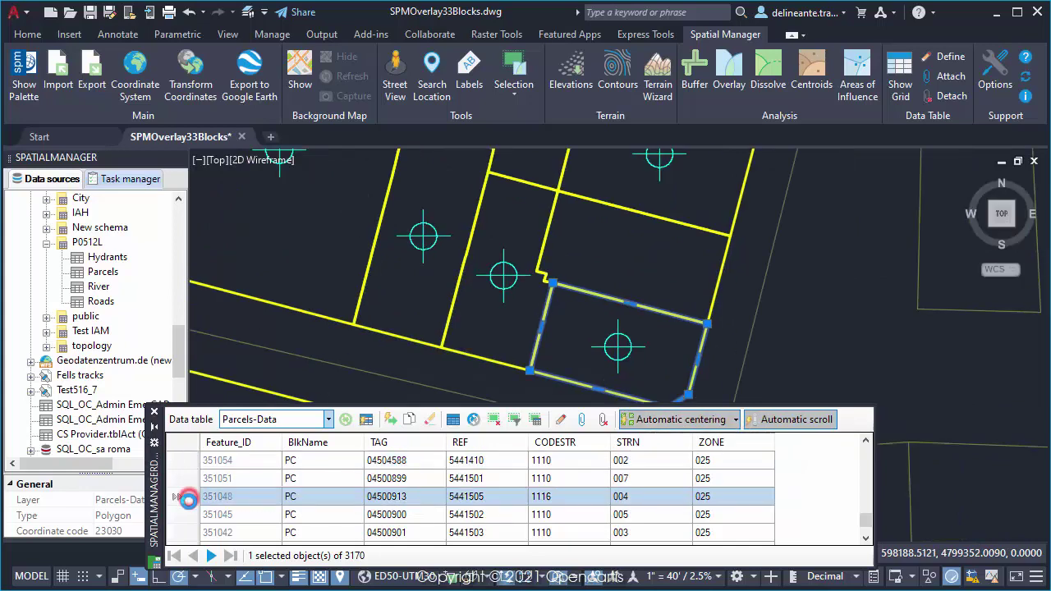
left_click(189, 531)
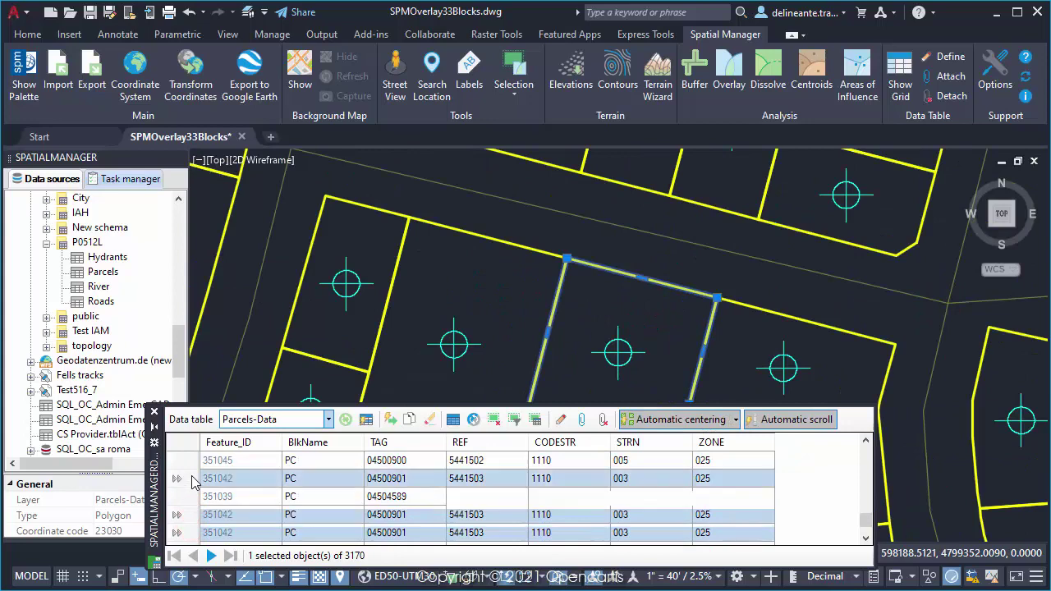
scroll(189, 488, "down", 3)
scroll(188, 488, "down", 3)
left_click(187, 494)
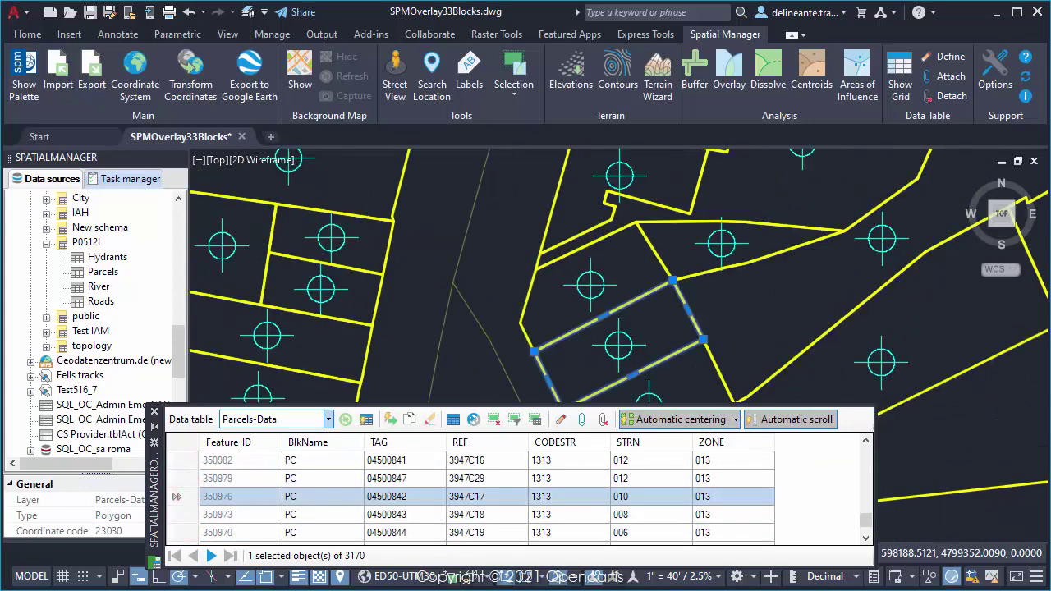
middle_click_drag(617, 336, 469, 299)
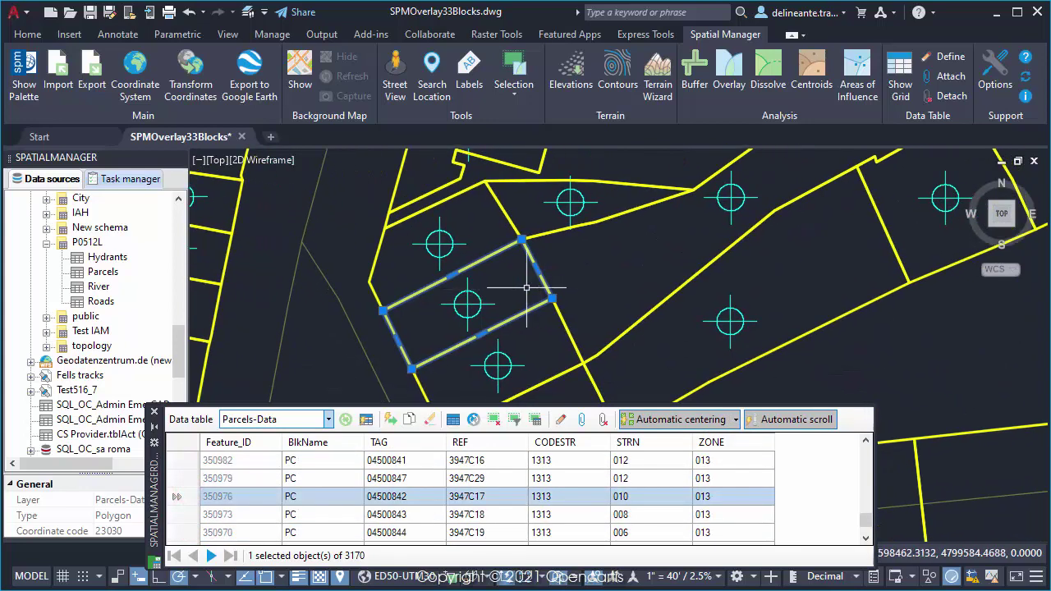